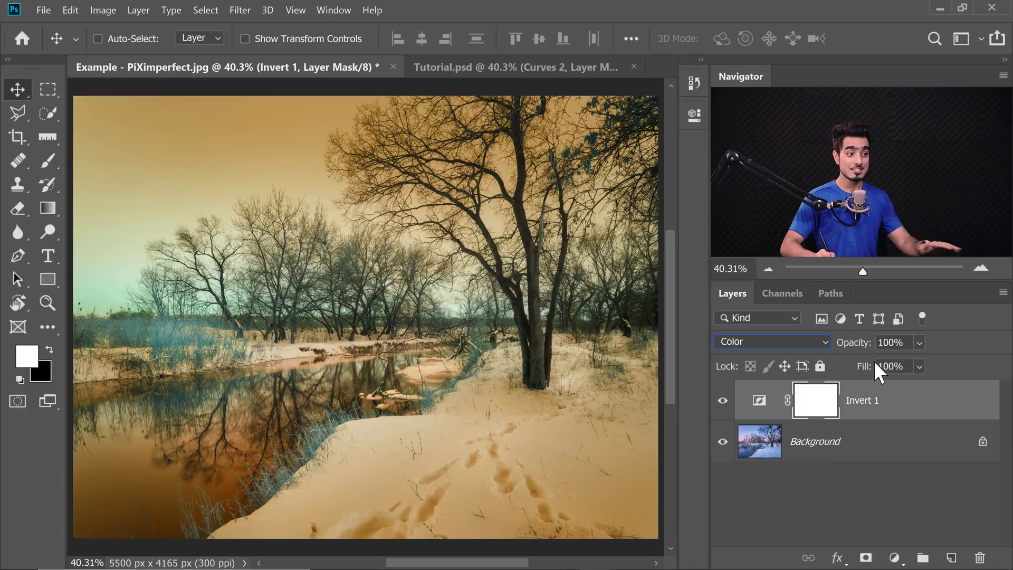
# Step: Duplicate the Background layer beneath the hidden Invert 1 adjustment and invert the colors of the copy
pyautogui.moveTo(173, 336); pyautogui.dragTo(200, 295)
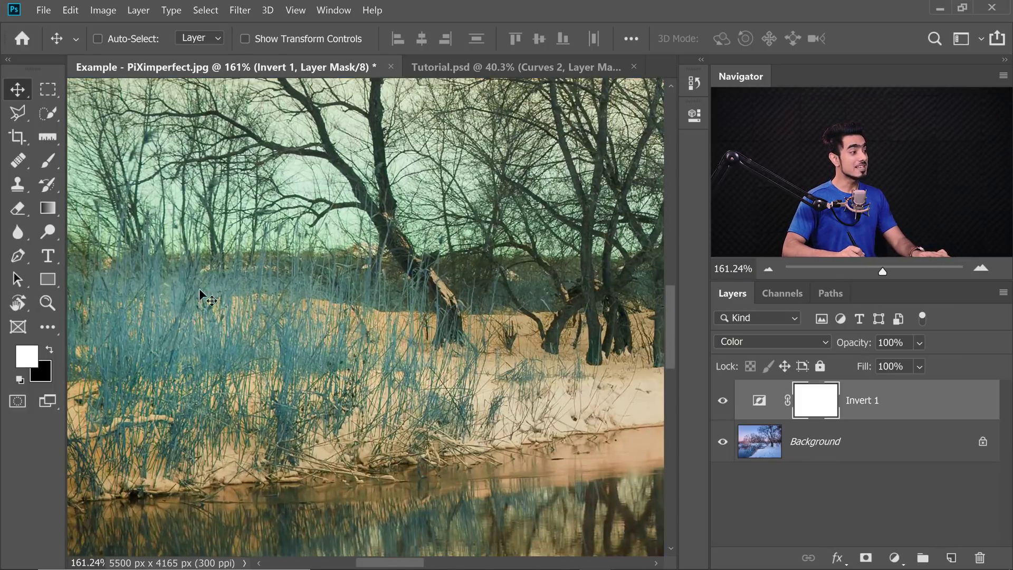
pyautogui.hotkey('ctrl', '0')
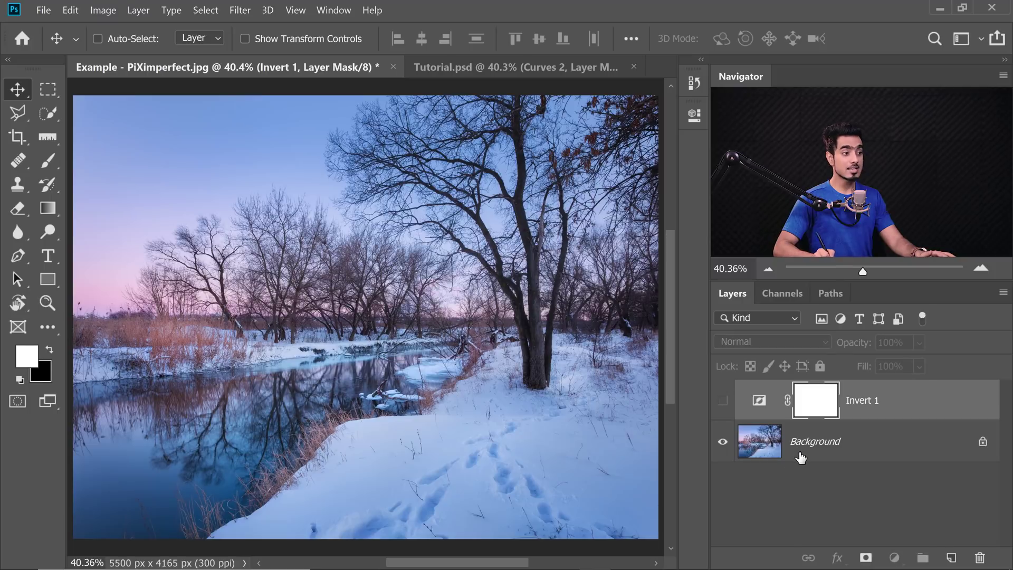
pyautogui.click(802, 454)
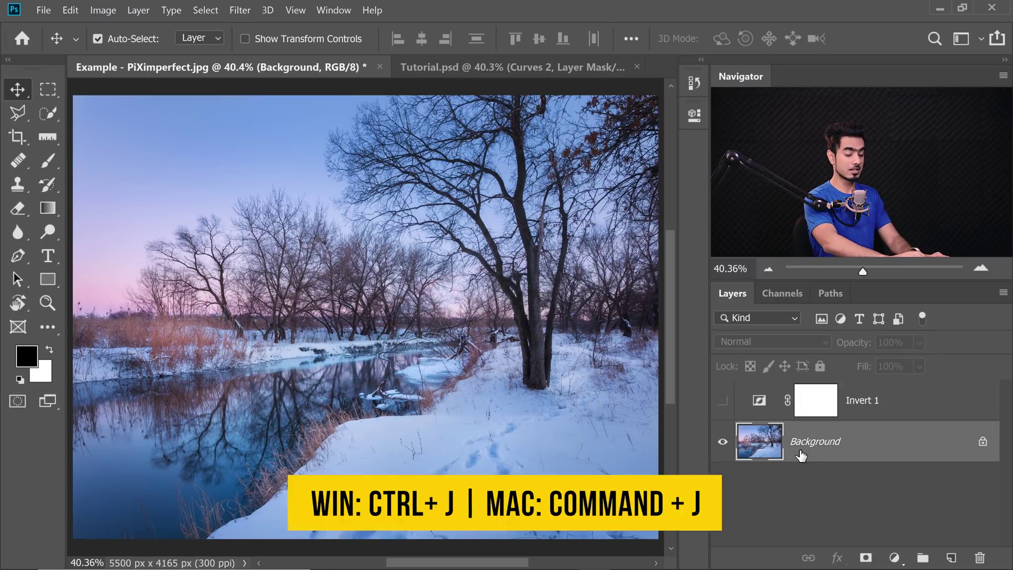
pyautogui.hotkey('ctrl', 'j')
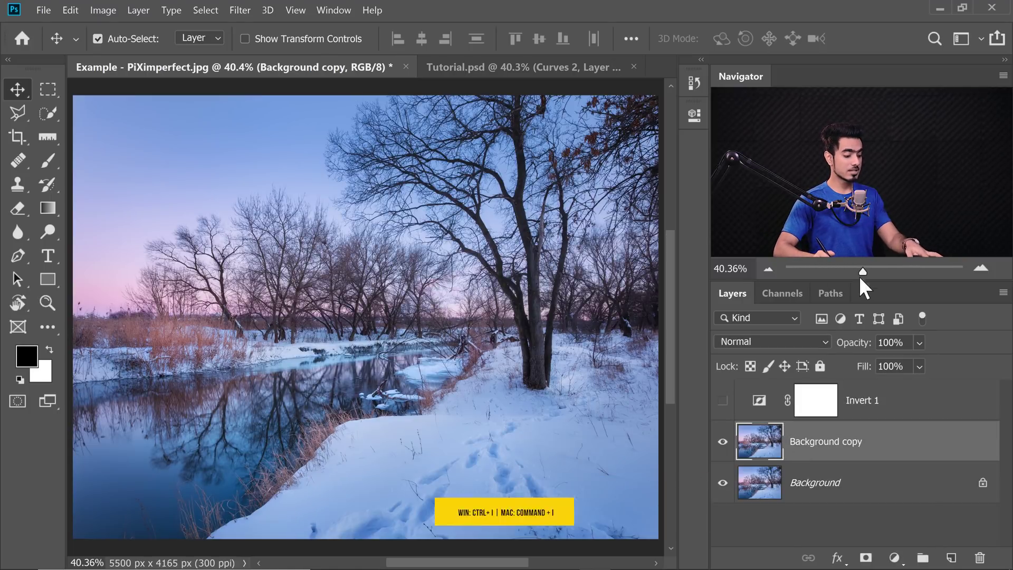
pyautogui.hotkey('ctrl', 'i')
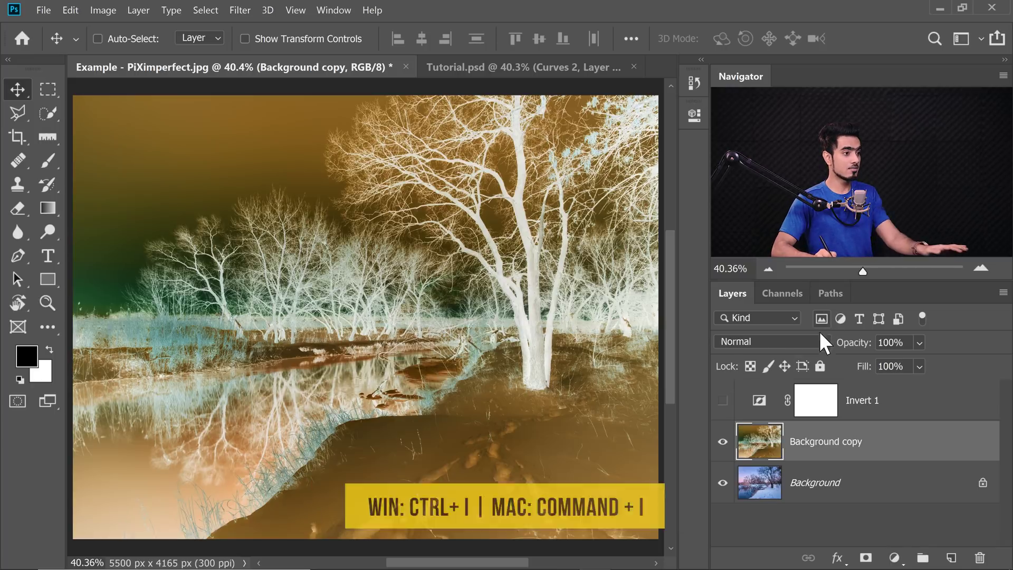
# Step: Set the inverted Background copy to Color blend mode and compare it with the Invert 1 adjustment by swapping their visibility
pyautogui.click(787, 342)
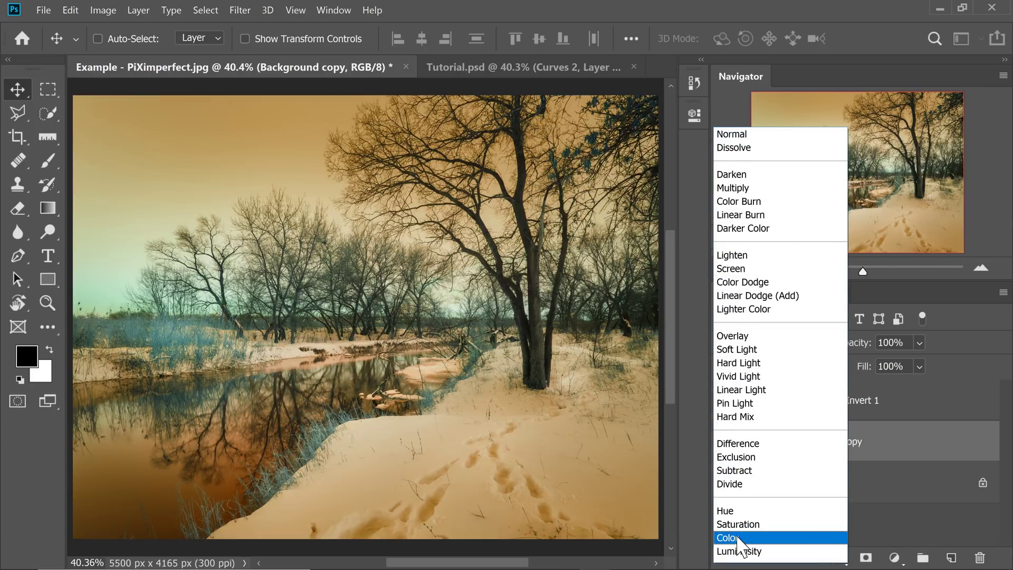
pyautogui.click(737, 536)
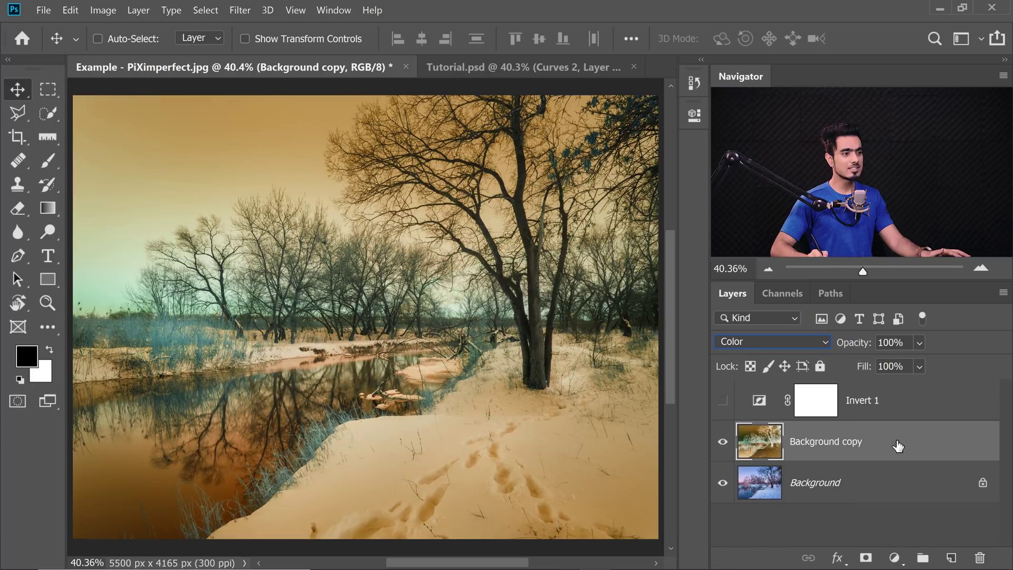
pyautogui.moveTo(722, 441); pyautogui.dragTo(727, 416)
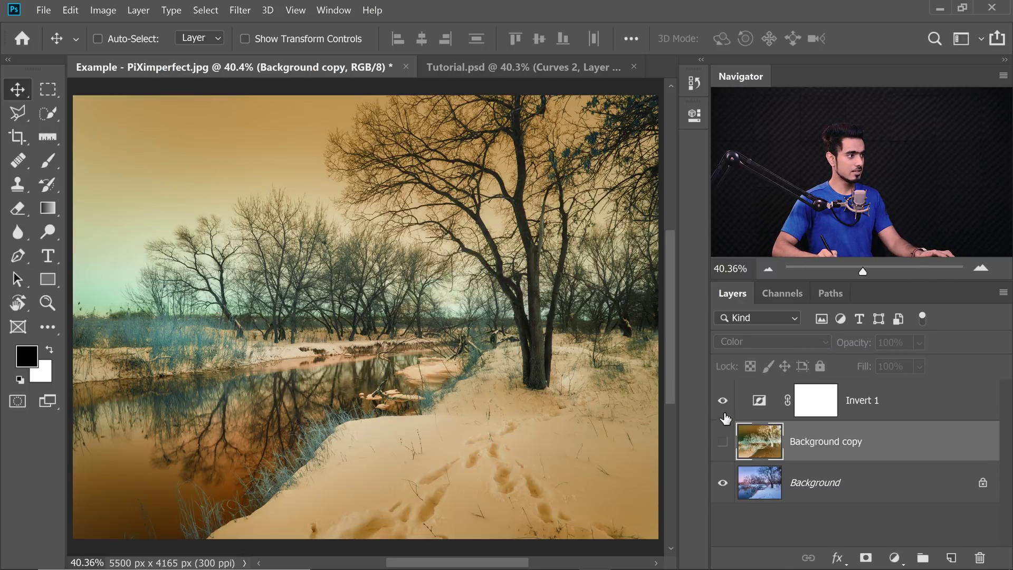
pyautogui.click(722, 441)
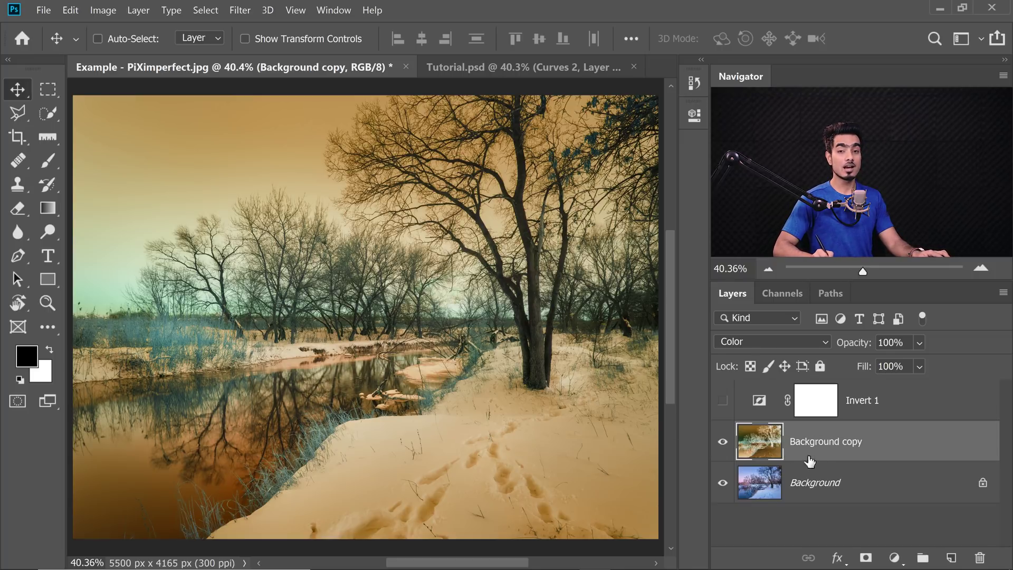
# Step: With the Clone Stamp, paint sampled sky over the treetop branches on the Background layer, using brush sizes 62 and 27
pyautogui.click(813, 493)
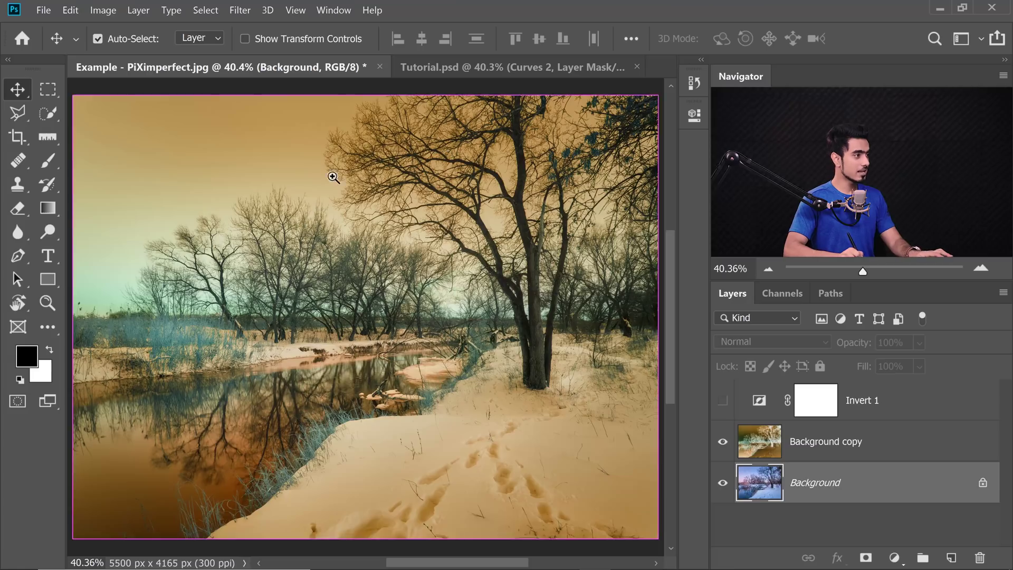
pyautogui.moveTo(273, 201); pyautogui.dragTo(362, 171)
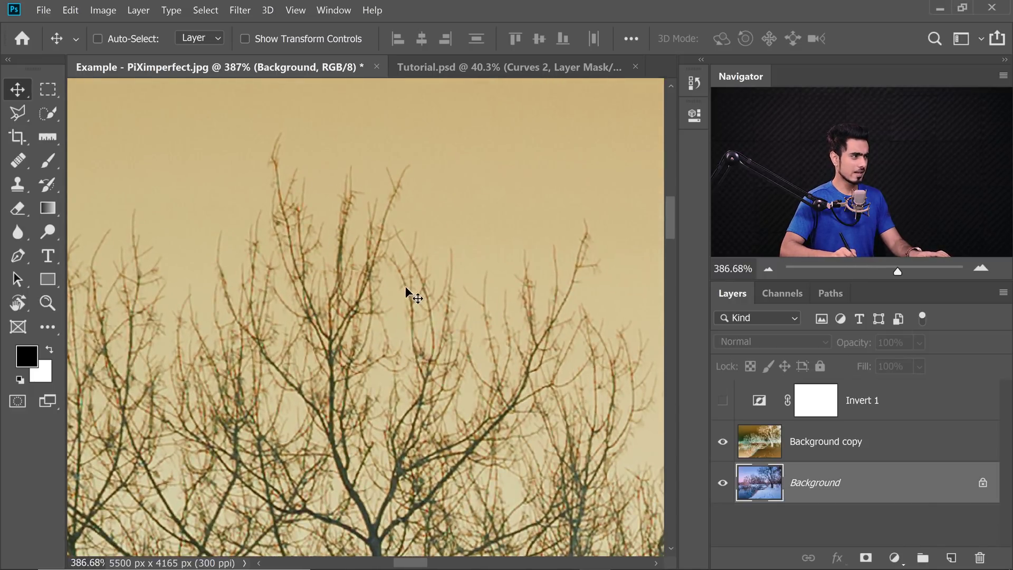
pyautogui.click(17, 185)
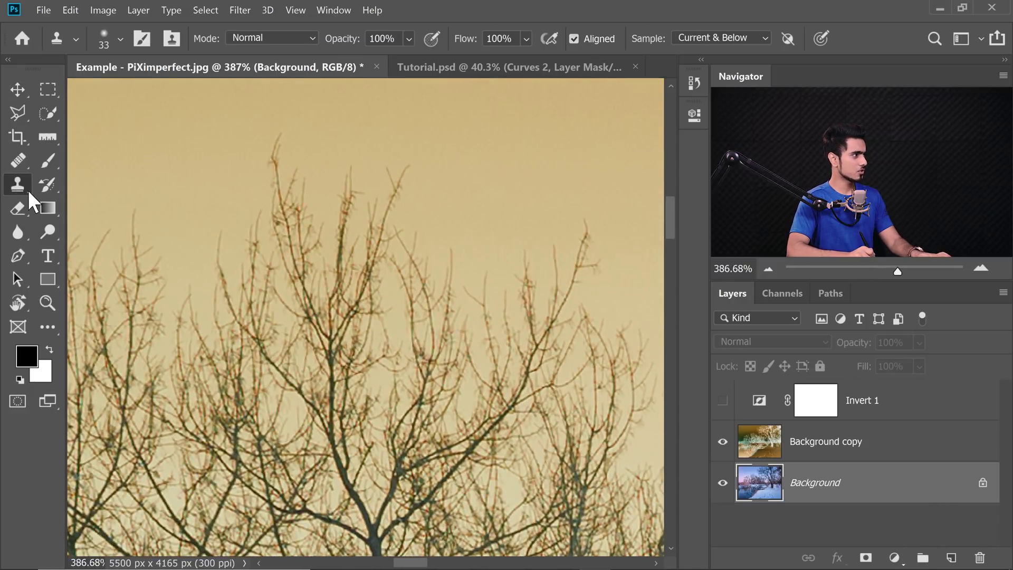
pyautogui.moveTo(434, 217); pyautogui.dragTo(417, 240)
pyautogui.press(']')
pyautogui.press(']')
pyautogui.press(']')
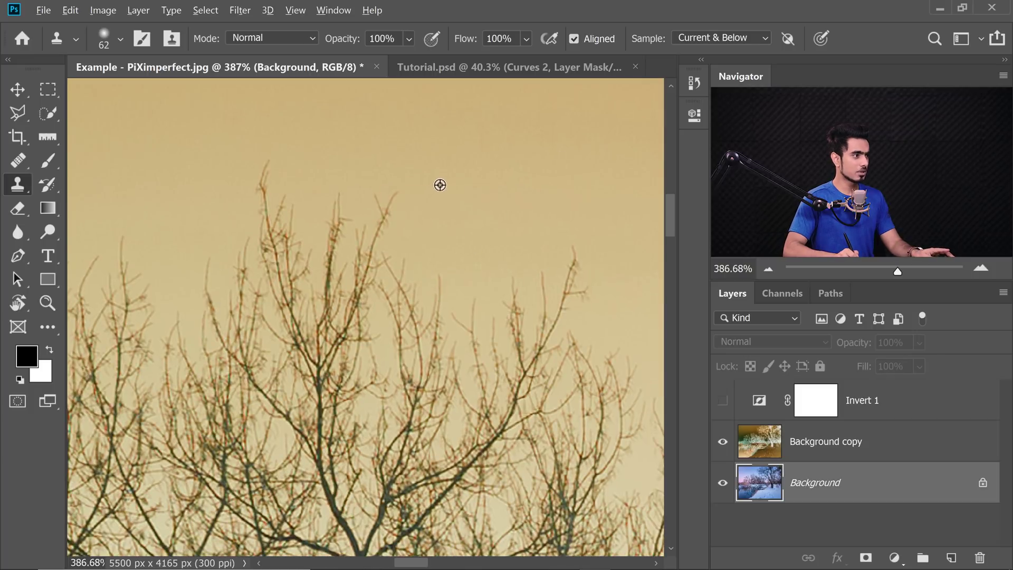
pyautogui.keyDown('alt'); pyautogui.click(437, 196); pyautogui.keyUp('alt')
pyautogui.moveTo(392, 206)
pyautogui.mouseDown()
pyautogui.moveTo(372, 244)
pyautogui.moveTo(305, 203)
pyautogui.moveTo(280, 263)
pyautogui.mouseUp()
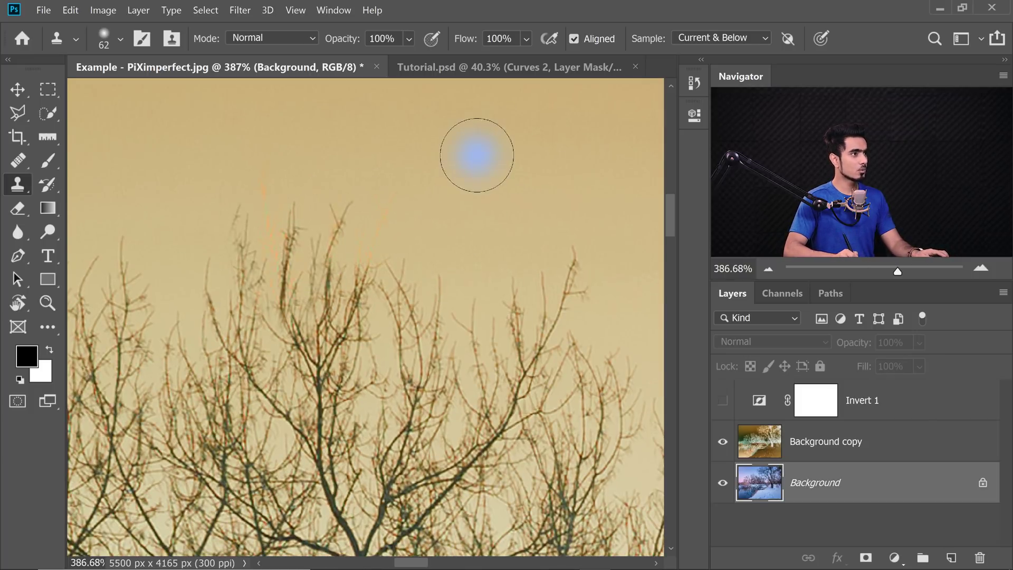
pyautogui.moveTo(354, 221); pyautogui.dragTo(452, 253)
pyautogui.press('[')
pyautogui.press('[')
pyautogui.press('[')
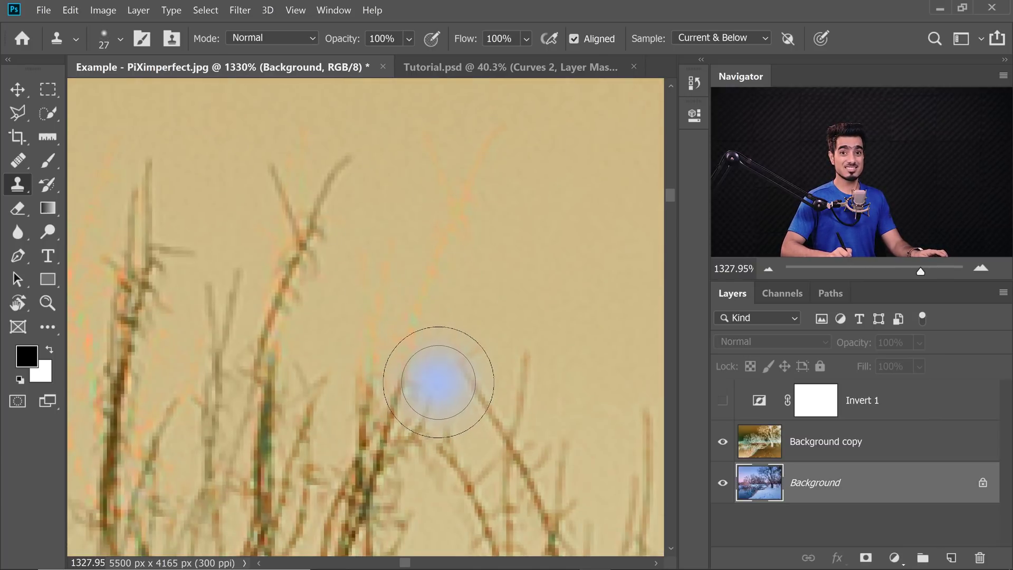
# Step: Check the Background copy by toggling its visibility, and clone clean sky over the leftover branch traces on that layer
pyautogui.click(844, 455)
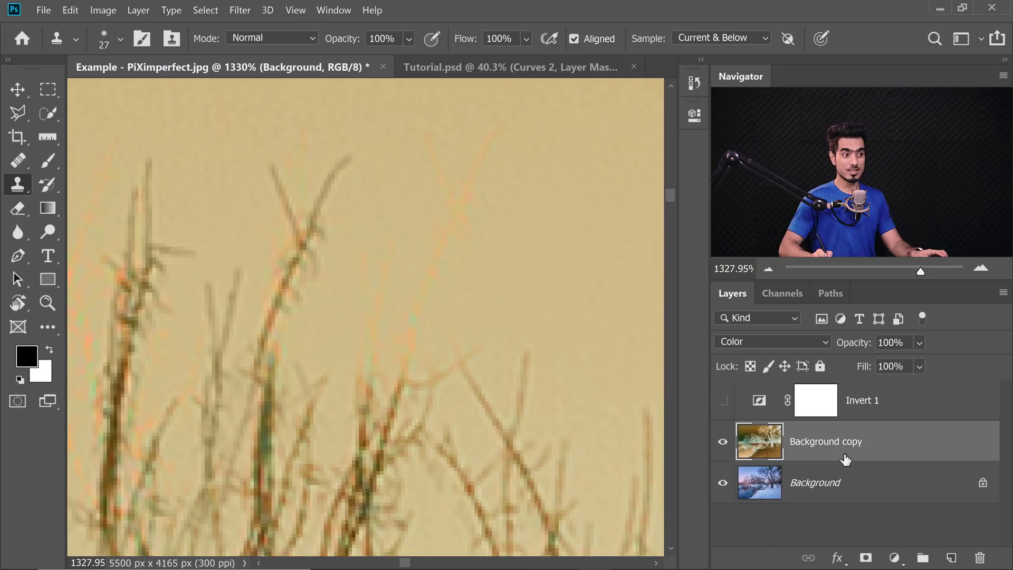
pyautogui.click(722, 444)
pyautogui.click(722, 446)
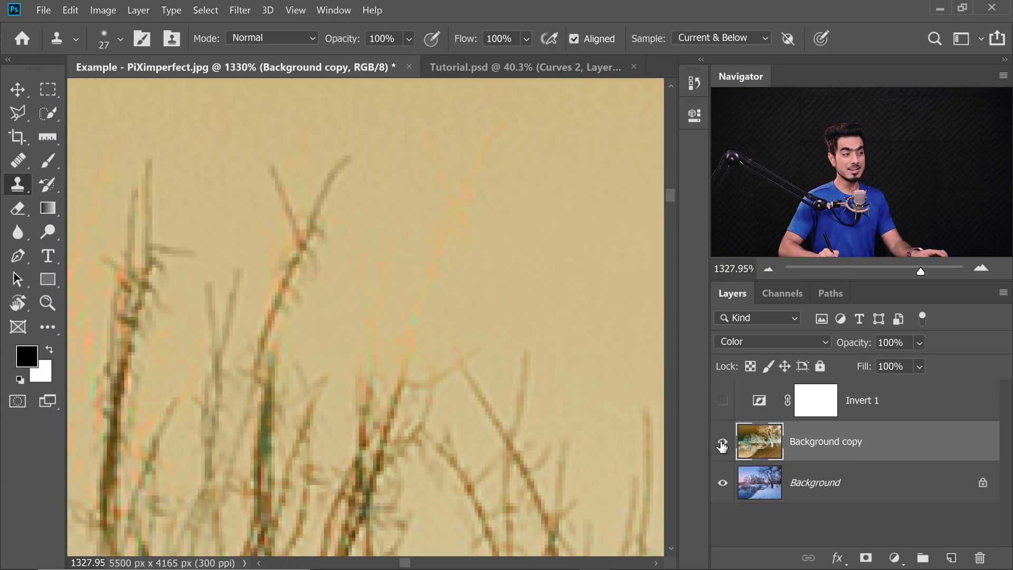
pyautogui.moveTo(518, 226); pyautogui.dragTo(493, 260)
pyautogui.keyDown('alt'); pyautogui.click(545, 213); pyautogui.keyUp('alt')
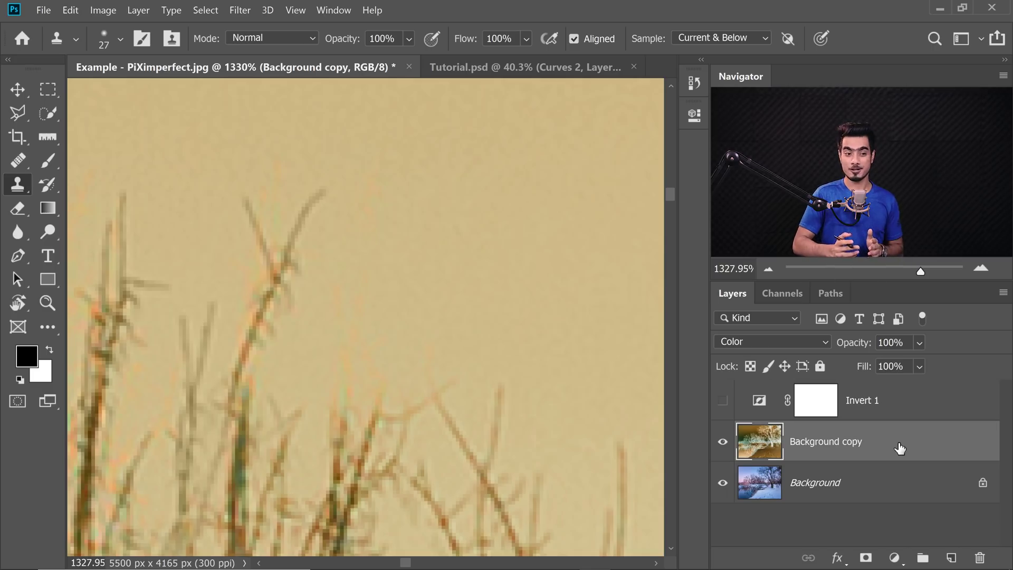
# Step: Undo the cloning and delete the Background copy layer, going back to the Invert 1 adjustment over the original image
pyautogui.hotkey('shift', 'alt', 'y')
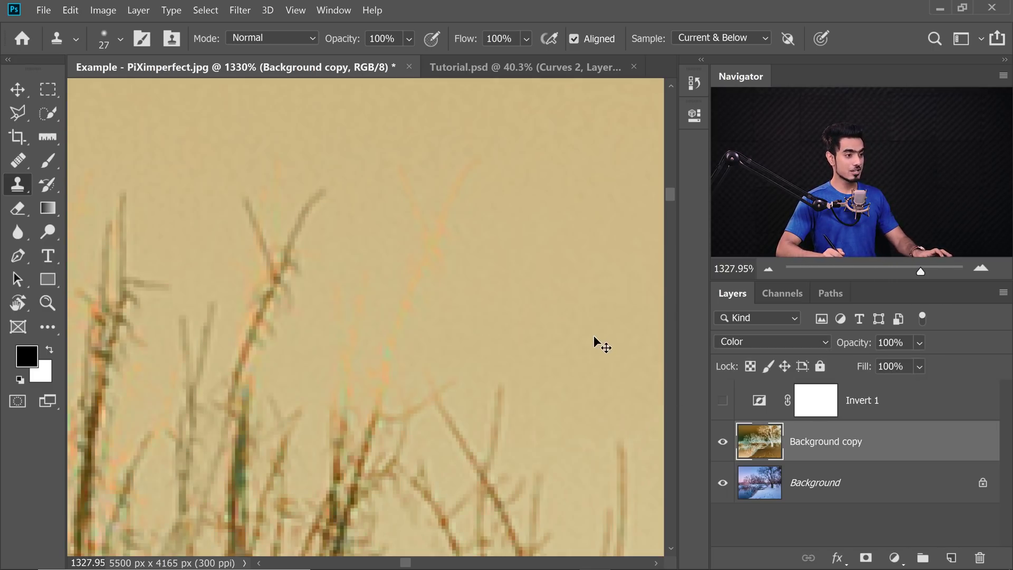
pyautogui.hotkey('shift', 'alt', 'y')
pyautogui.hotkey('shift', 'alt', 'n')
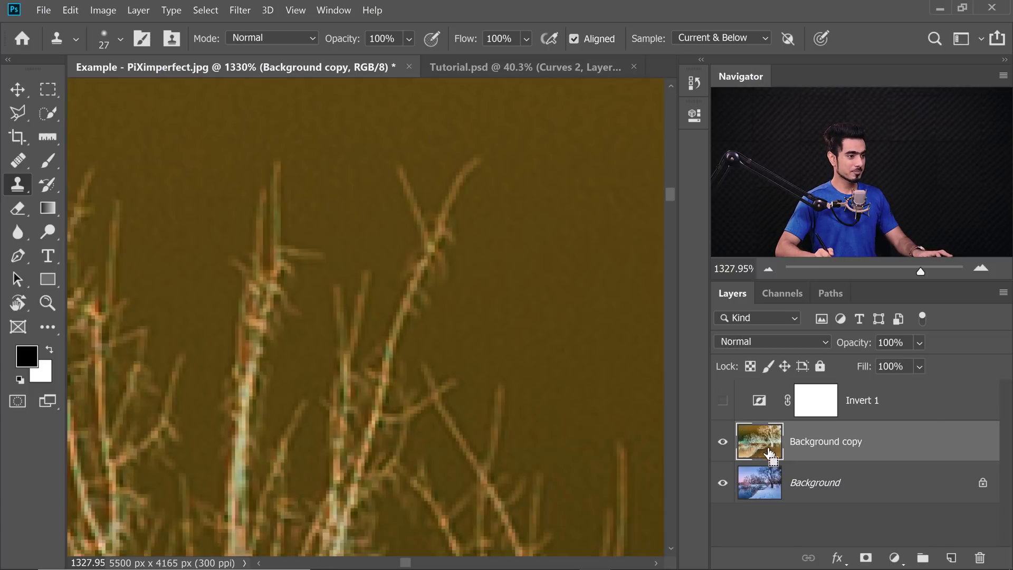
pyautogui.moveTo(770, 453); pyautogui.dragTo(979, 557)
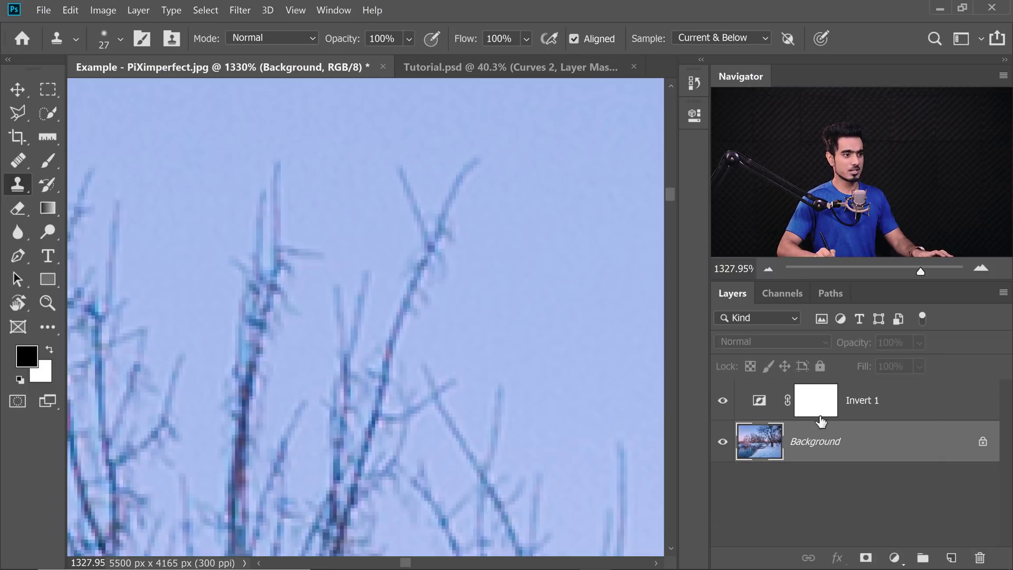
pyautogui.hotkey('ctrl', '0')
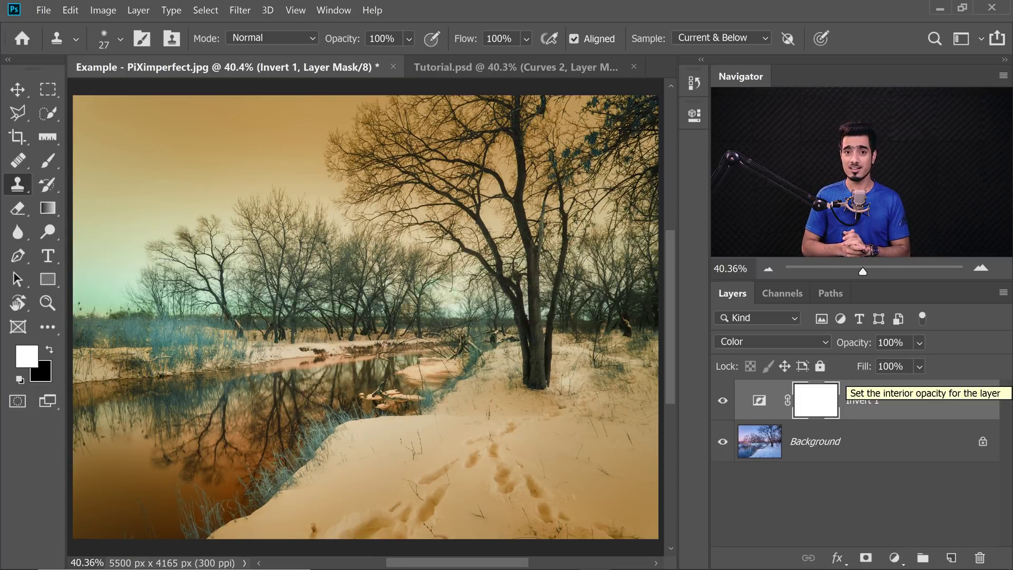
pyautogui.click(357, 210)
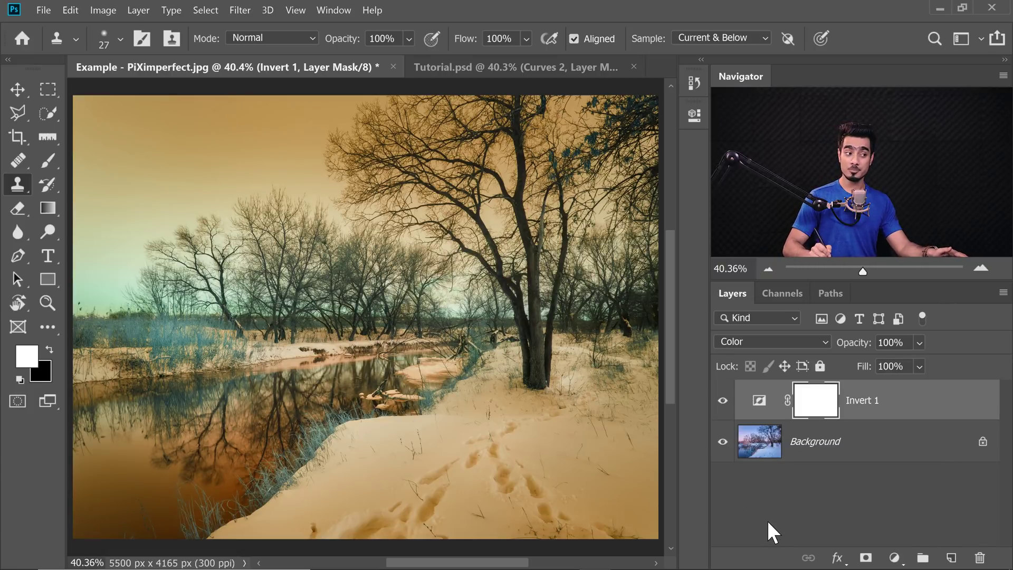
# Step: Add a Channel Mixer adjustment layer above Invert 1
pyautogui.click(895, 559)
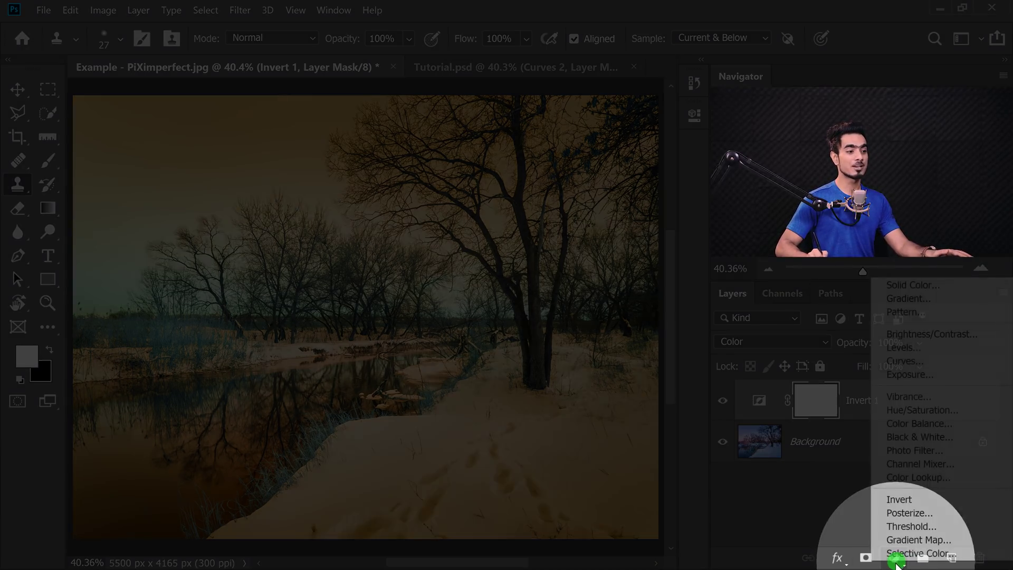
pyautogui.click(919, 465)
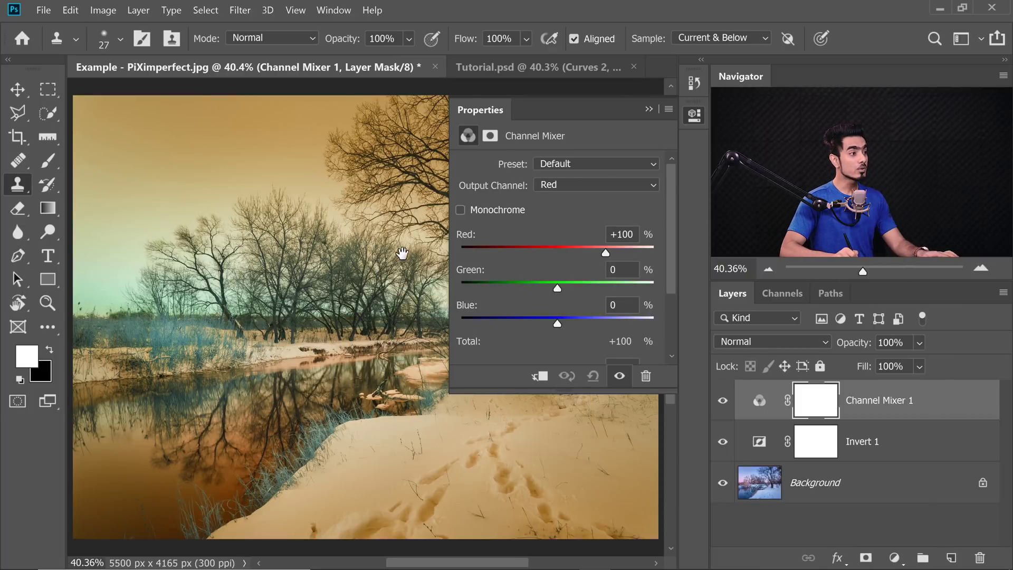
pyautogui.moveTo(401, 254); pyautogui.dragTo(354, 258)
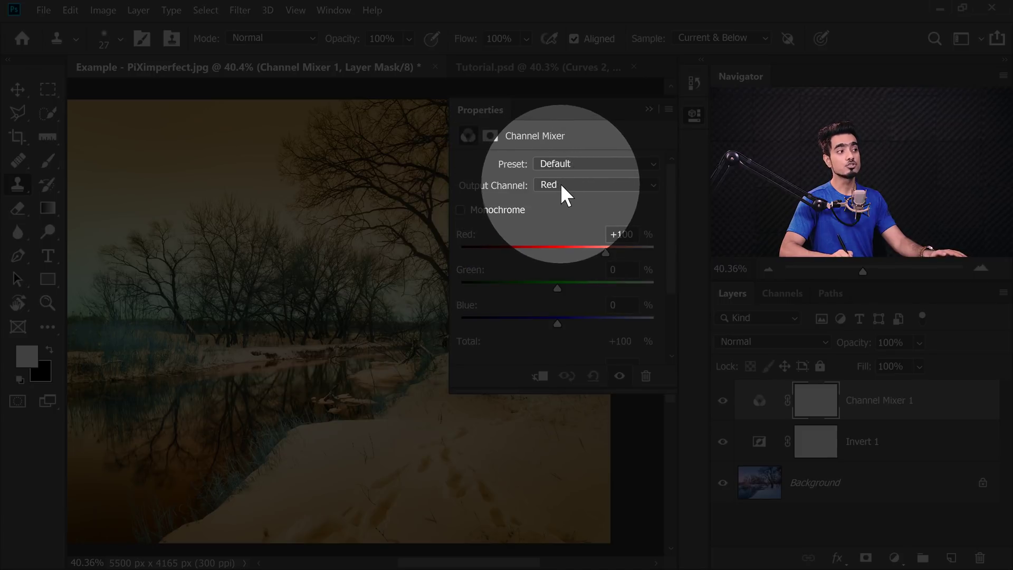
# Step: Review the Channel Mixer's output channels, viewing the settings for Red and Blue
pyautogui.click(560, 185)
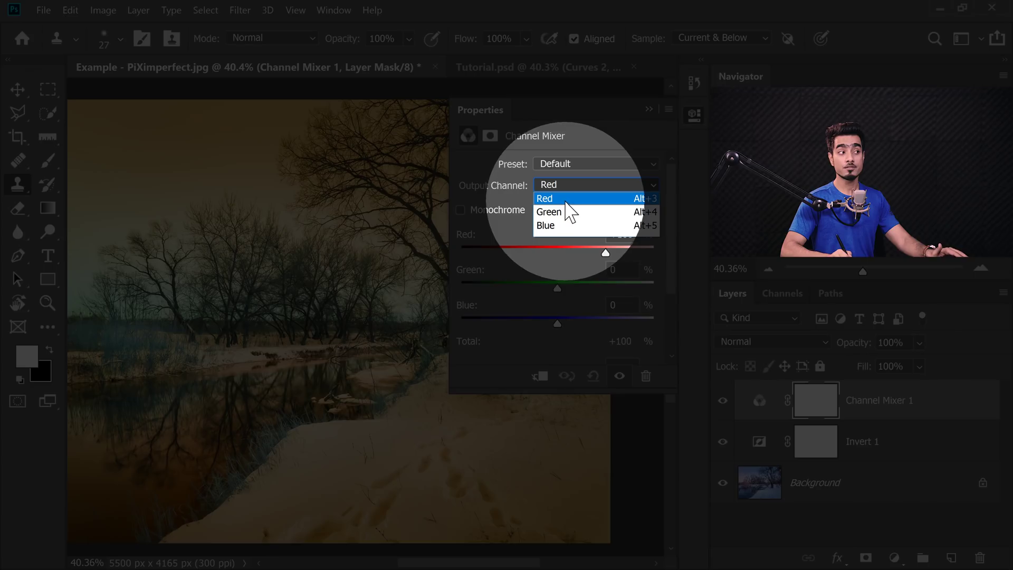
pyautogui.click(563, 199)
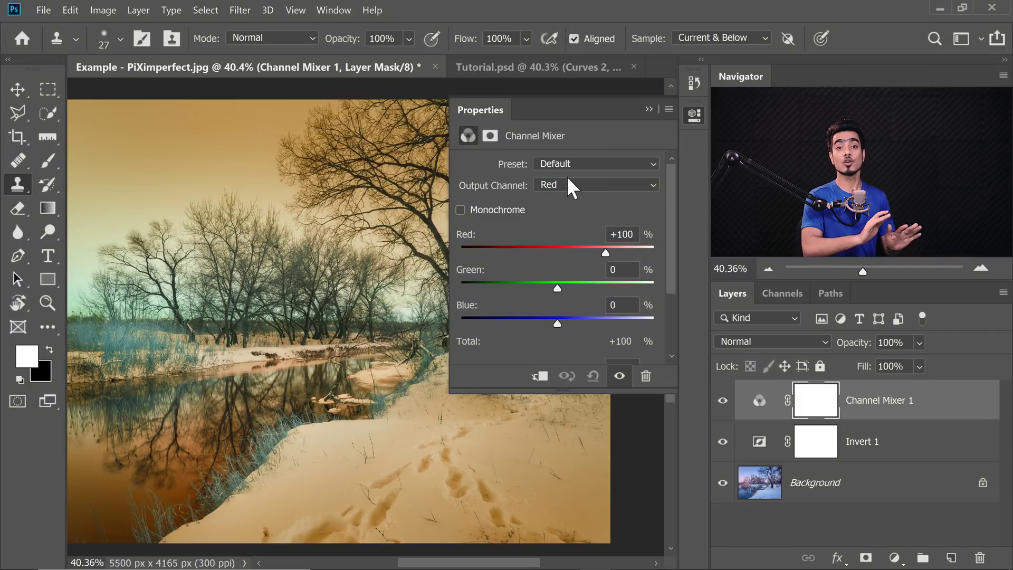
pyautogui.moveTo(393, 283); pyautogui.dragTo(423, 257)
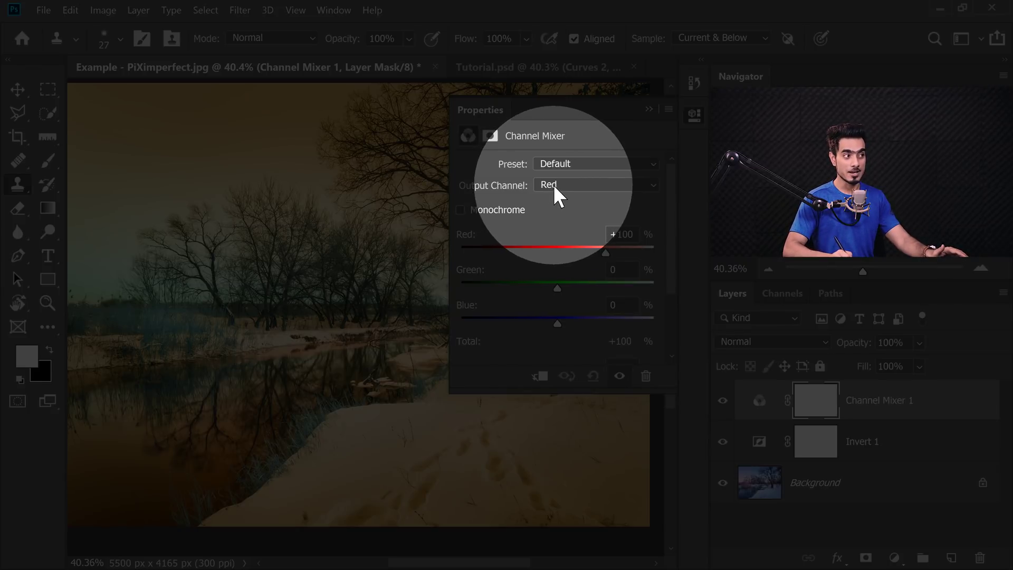
pyautogui.click(551, 185)
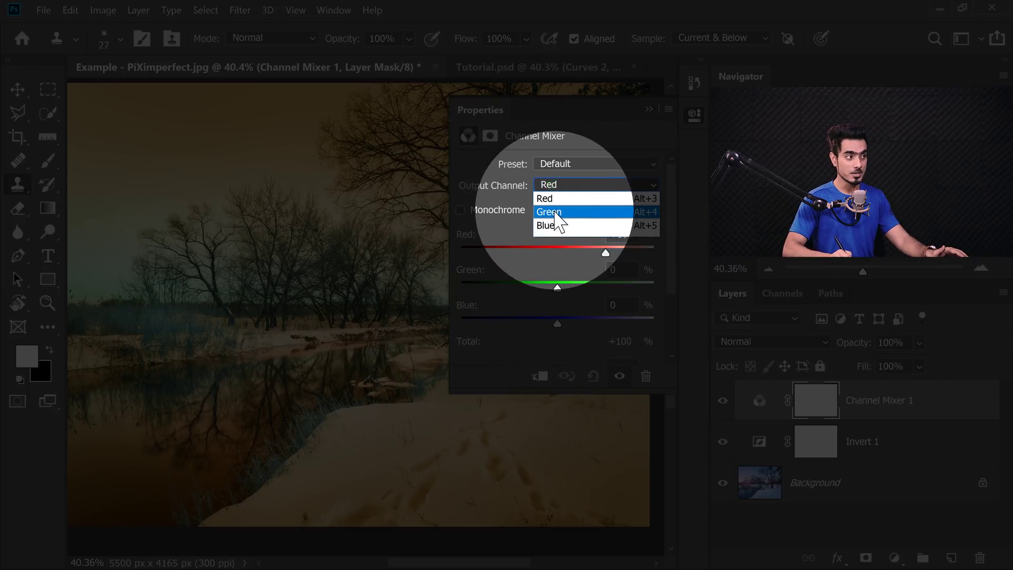
pyautogui.click(549, 226)
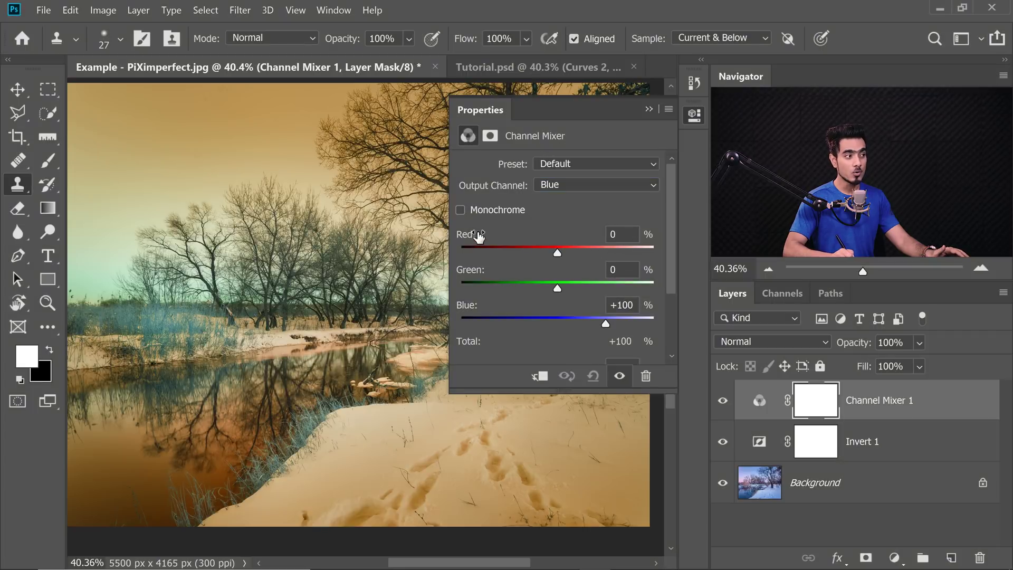
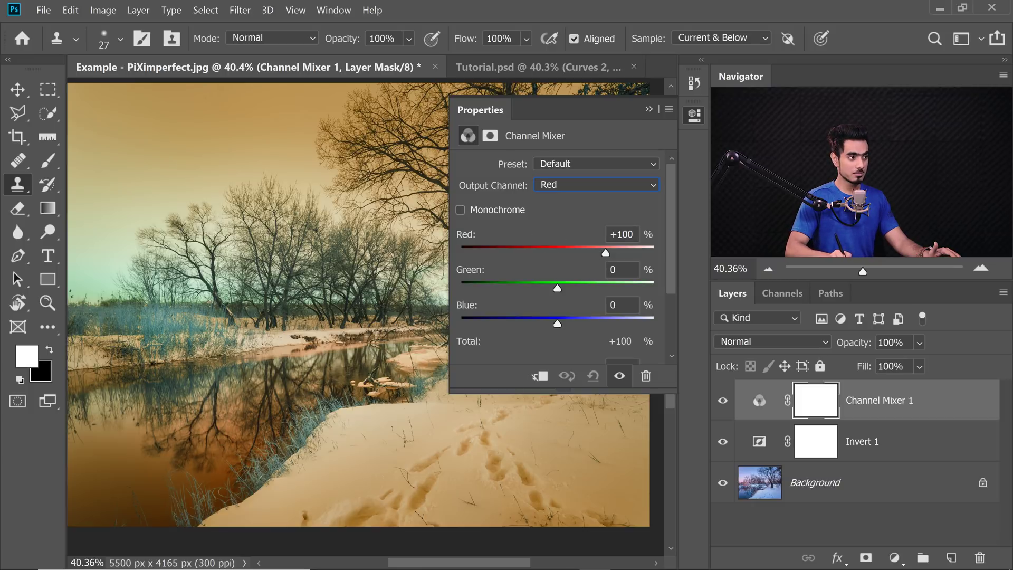
# Step: Set the Red contribution to 0% in the Channel Mixer's Red output channel
pyautogui.press('Tab')
pyautogui.write('0')
pyautogui.press('Return')
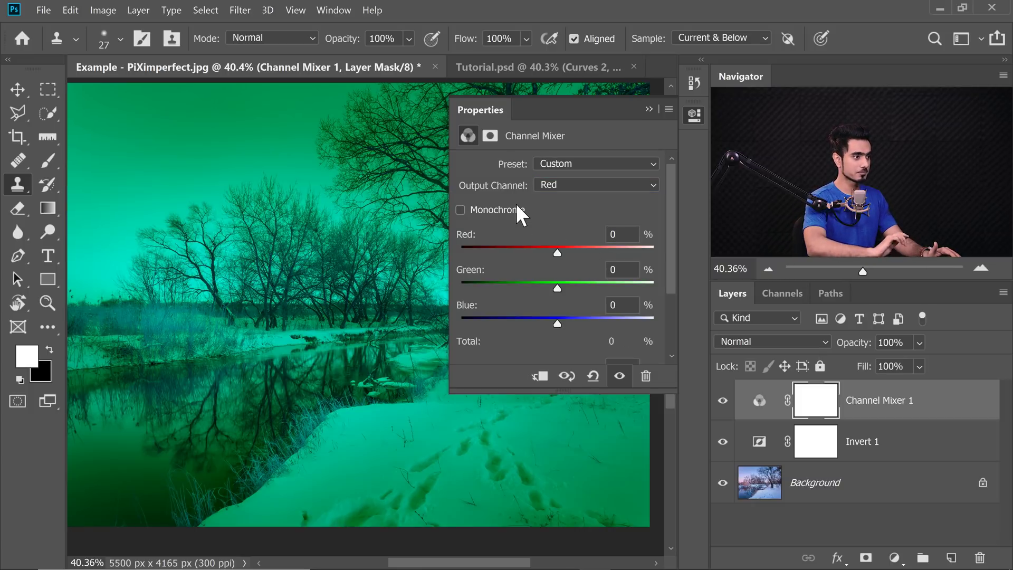
pyautogui.moveTo(671, 272); pyautogui.dragTo(671, 293)
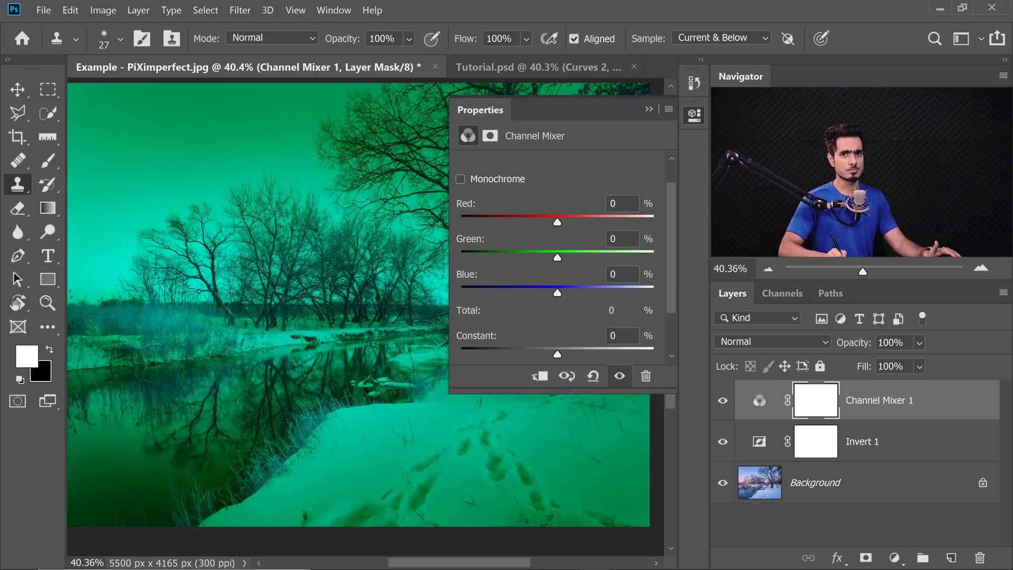
pyautogui.press('Return')
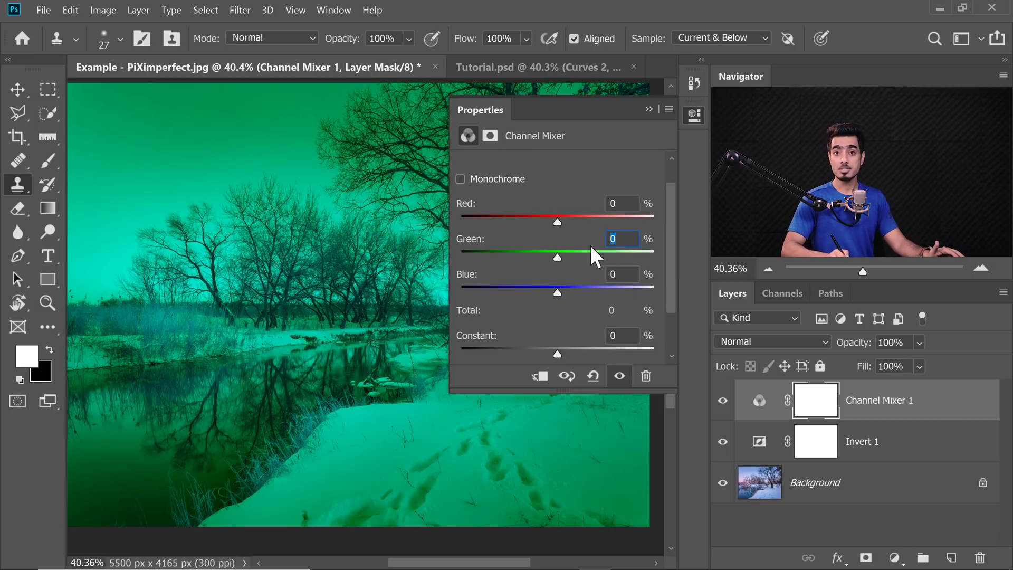
# Step: Set Green to 100% in the Channel Mixer's Red output channel, and Green to 0% and Red to 100% in its Green output channel
pyautogui.write('100')
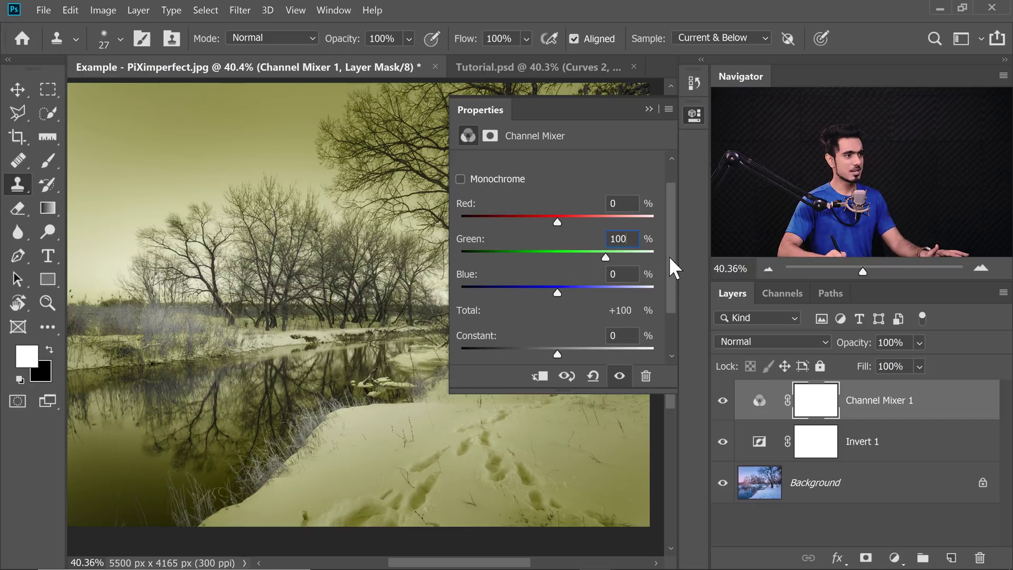
pyautogui.moveTo(670, 256); pyautogui.dragTo(673, 204)
pyautogui.click(580, 186)
pyautogui.click(582, 211)
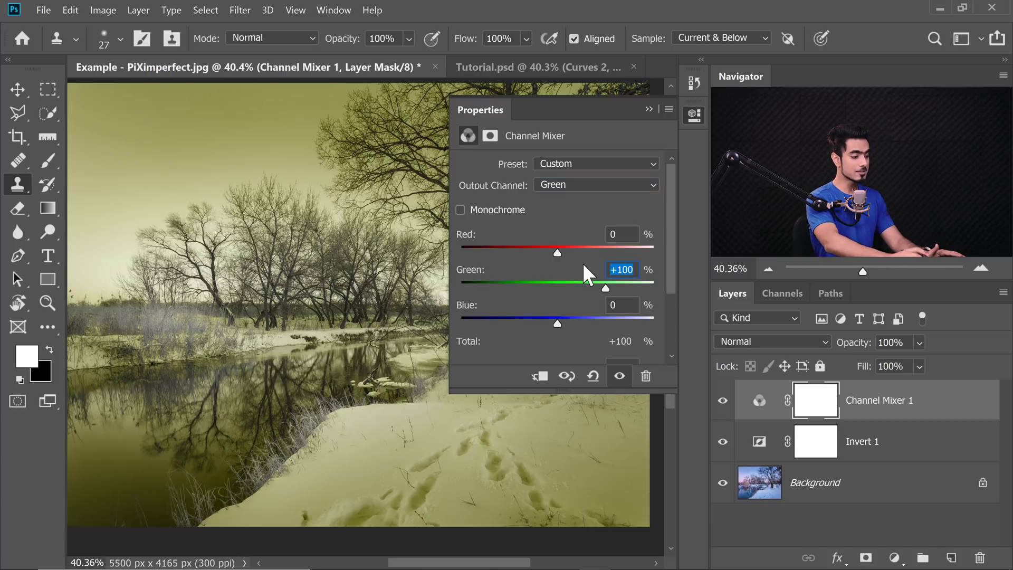
pyautogui.write('0')
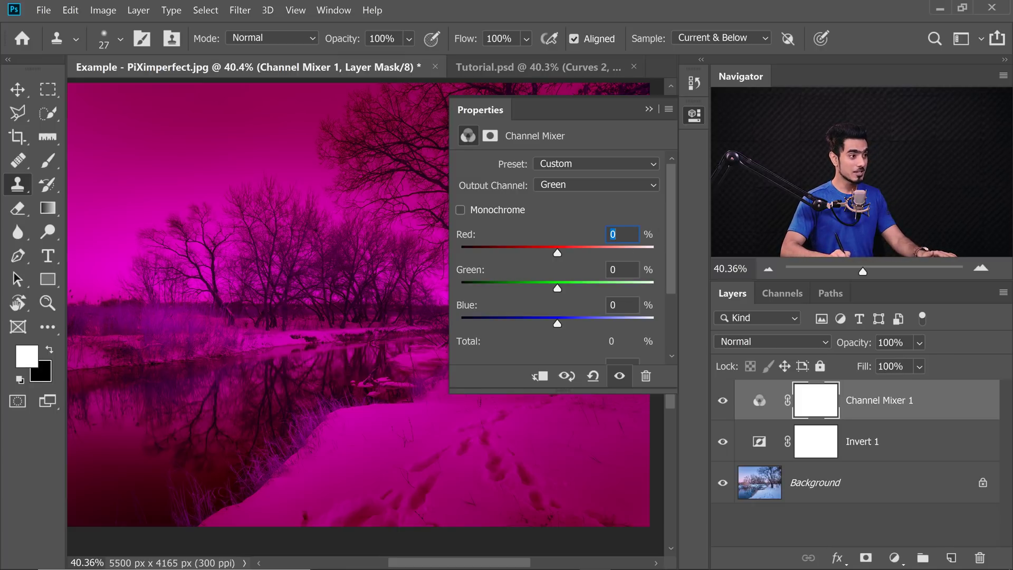
pyautogui.write('100')
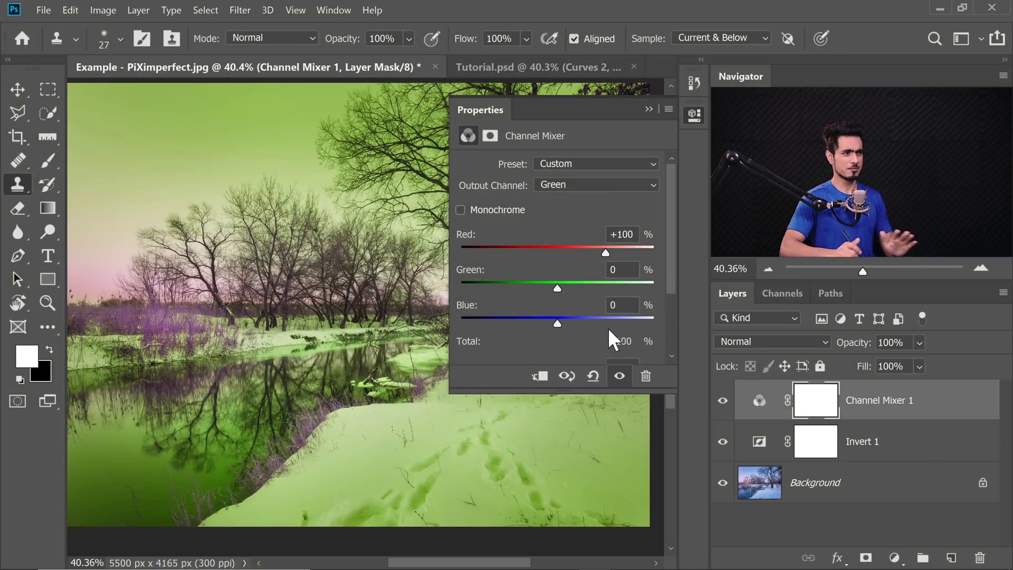
# Step: Try a Blue contribution of -34% in the Green output channel and return it to 0%
pyautogui.moveTo(556, 323); pyautogui.dragTo(541, 327)
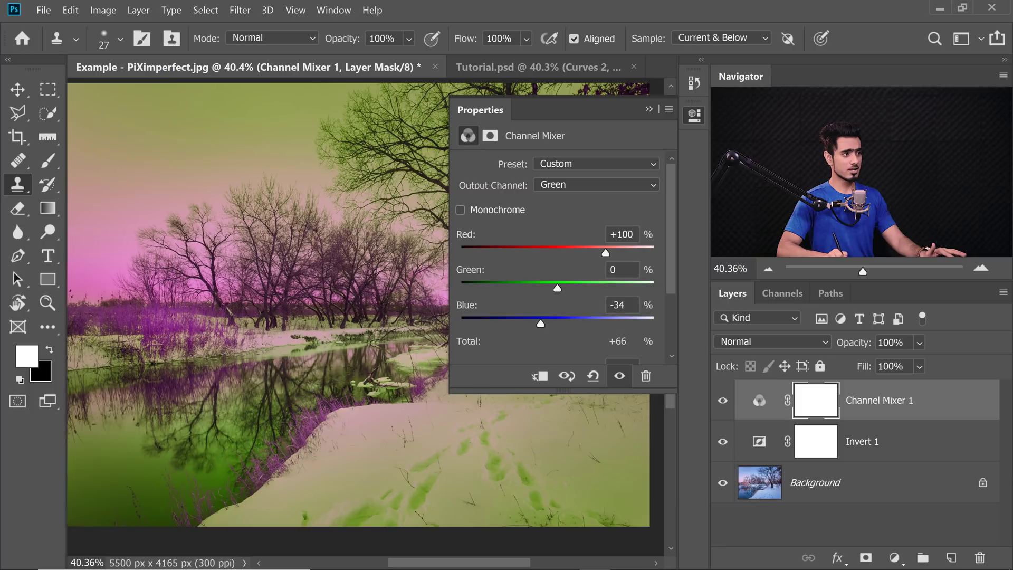
pyautogui.write('0')
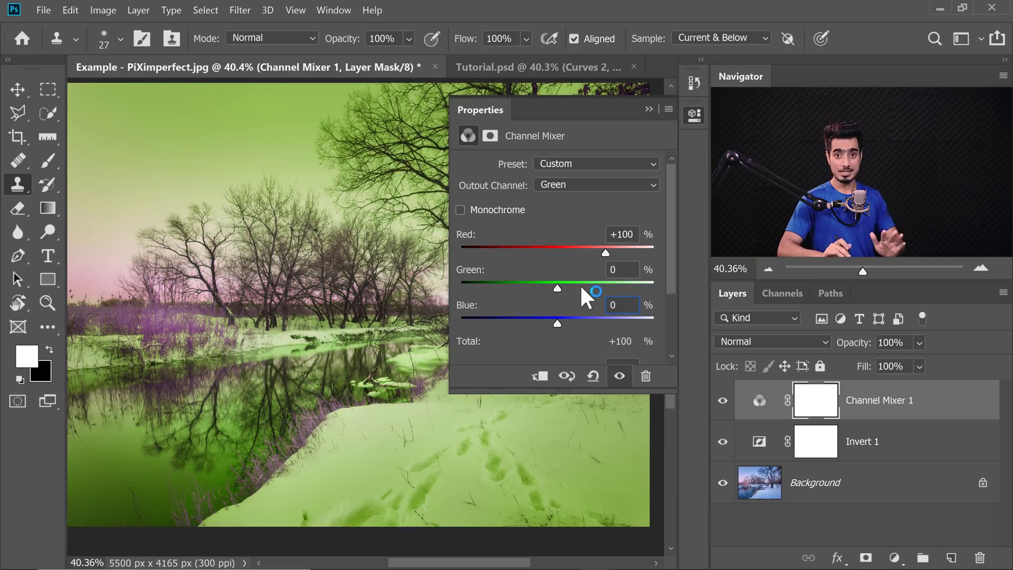
# Step: Add a Selective Color adjustment layer above Channel Mixer 1
pyautogui.click(648, 108)
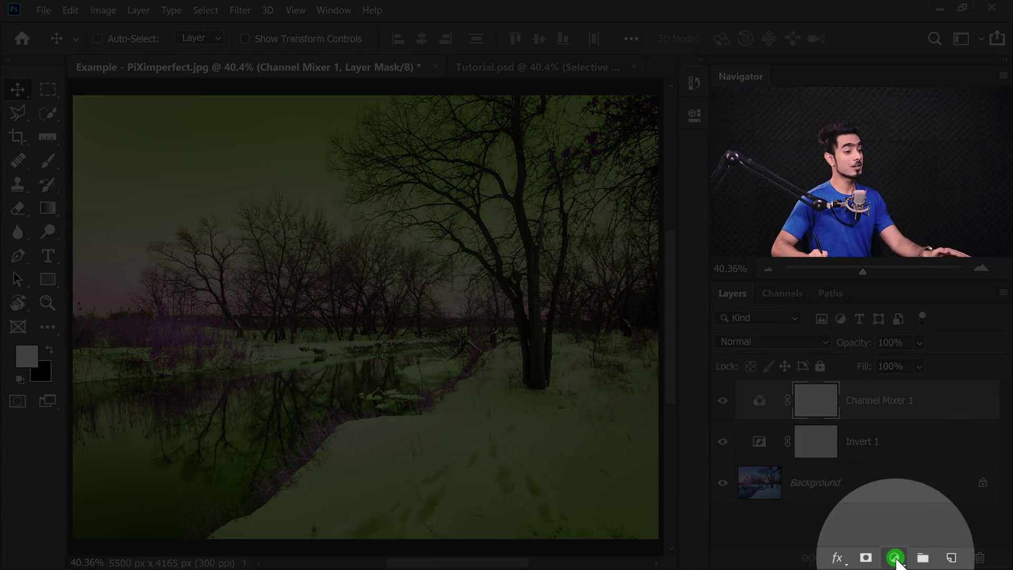
pyautogui.click(895, 558)
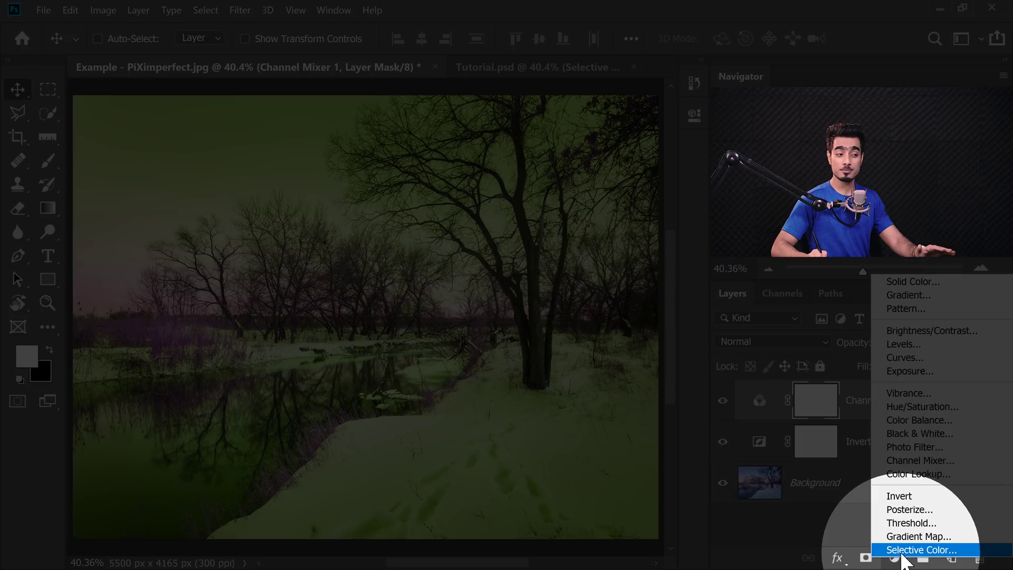
pyautogui.click(902, 550)
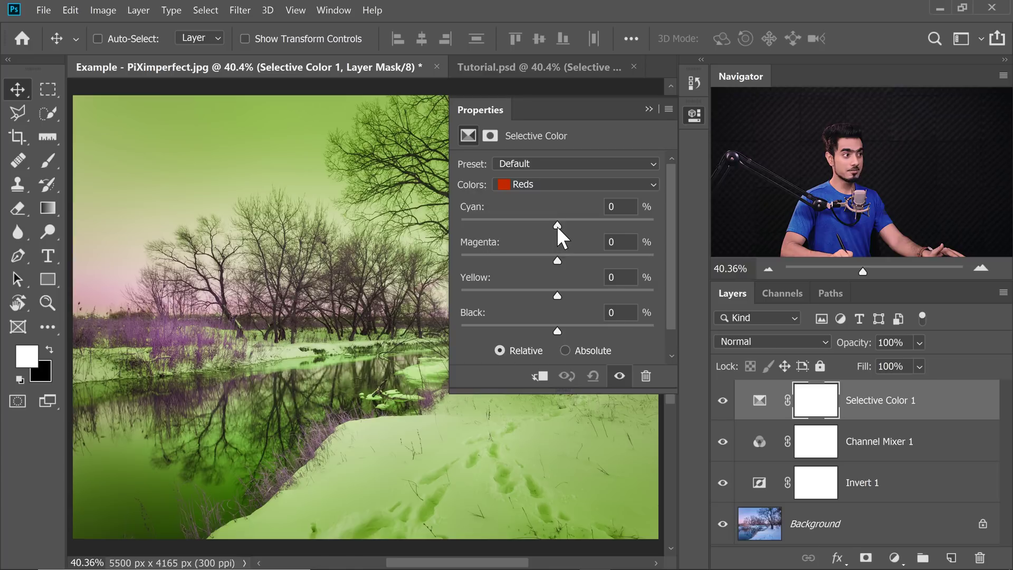
# Step: Adjust the Reds in Selective Color to Cyan -16%, Magenta -59%, Yellow +39% and Black -68%
pyautogui.moveTo(556, 226); pyautogui.dragTo(501, 264)
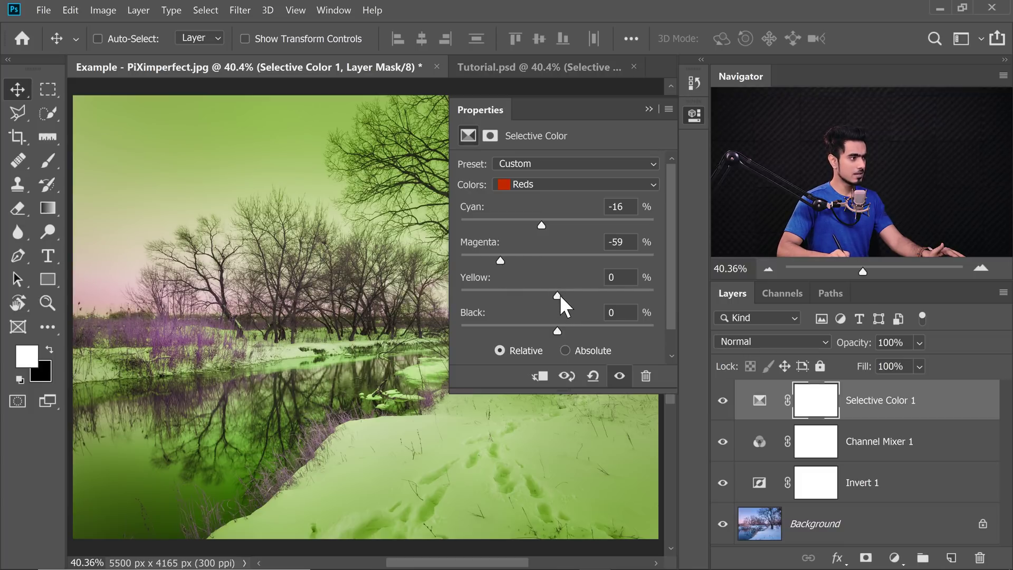
pyautogui.moveTo(558, 295); pyautogui.dragTo(595, 295)
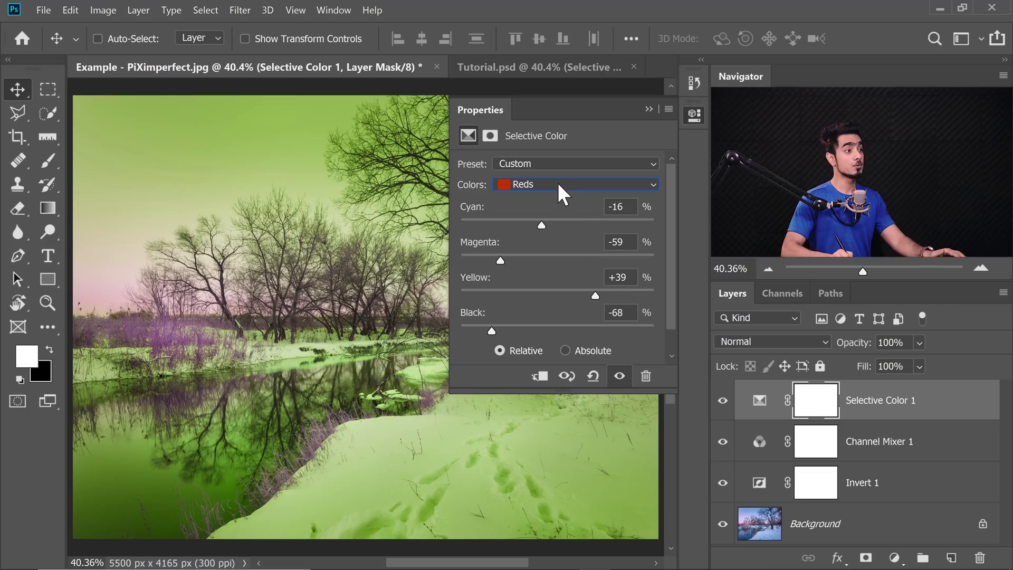
# Step: Adjust the Yellows in Selective Color to Cyan +57%, Magenta +60%, Yellow -100% and Black +58%
pyautogui.click(558, 182)
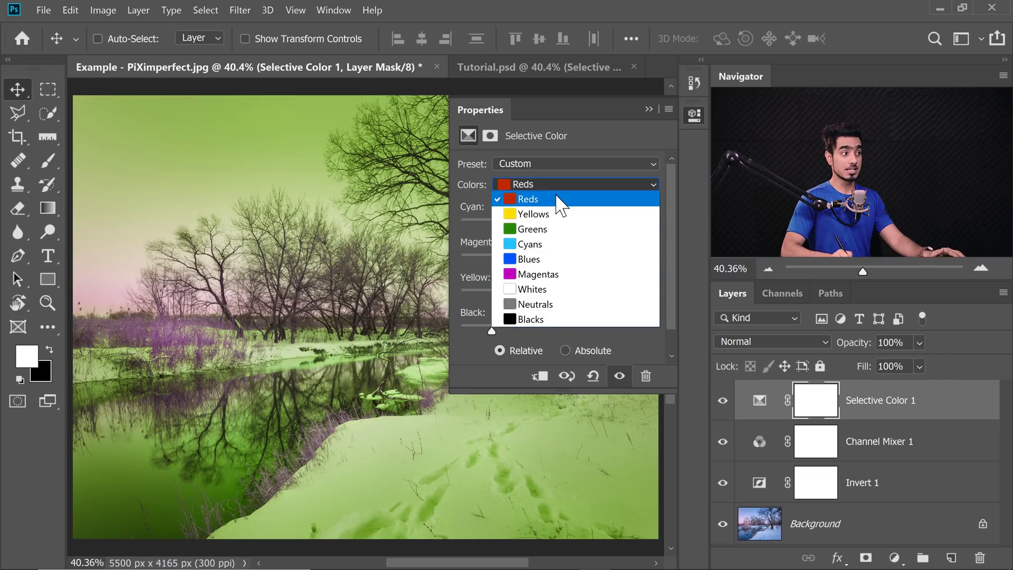
pyautogui.click(557, 222)
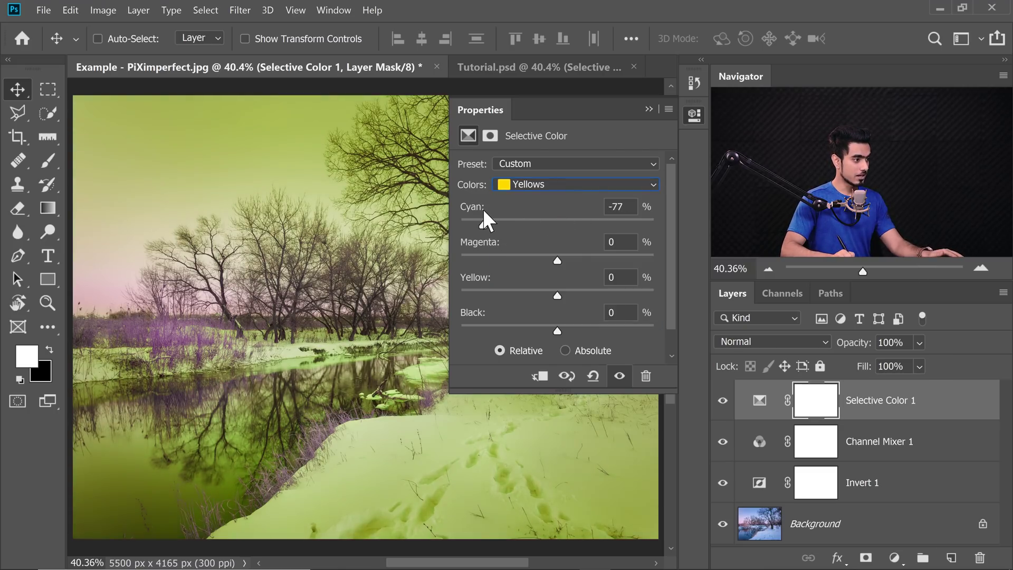
pyautogui.moveTo(483, 211); pyautogui.dragTo(508, 223)
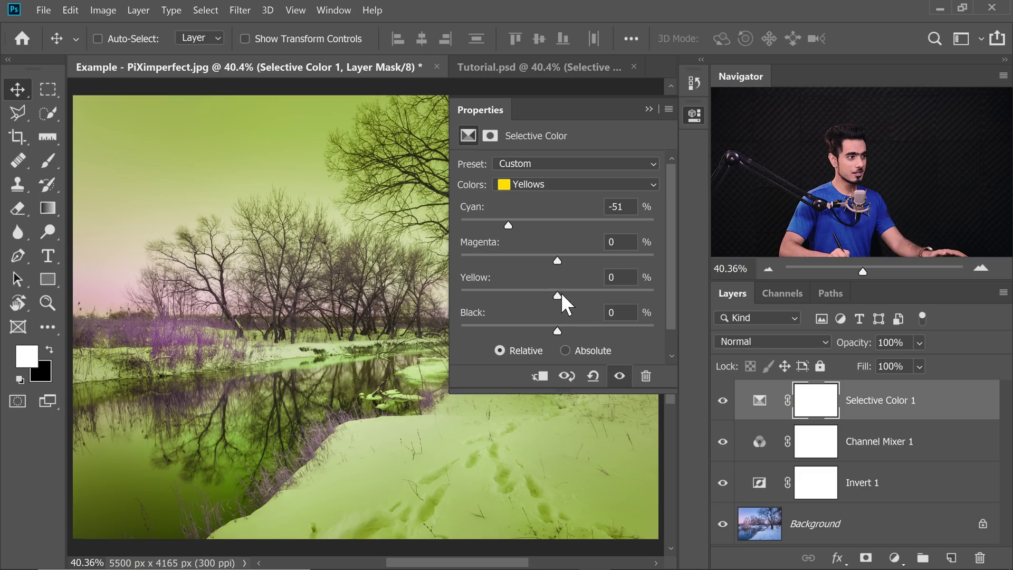
pyautogui.moveTo(557, 295); pyautogui.dragTo(378, 299)
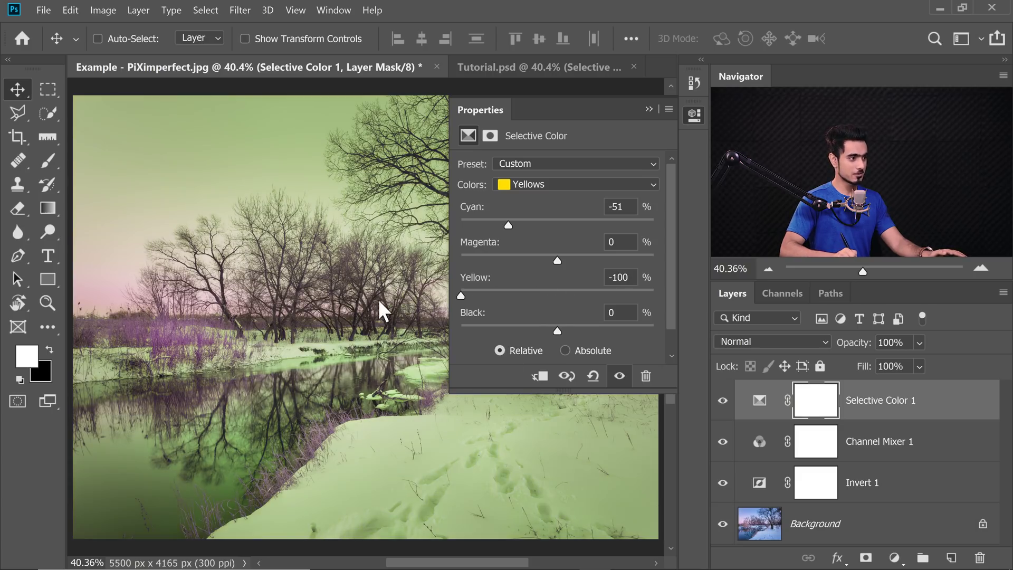
pyautogui.moveTo(557, 260)
pyautogui.mouseDown()
pyautogui.moveTo(672, 254)
pyautogui.moveTo(565, 259)
pyautogui.mouseUp()
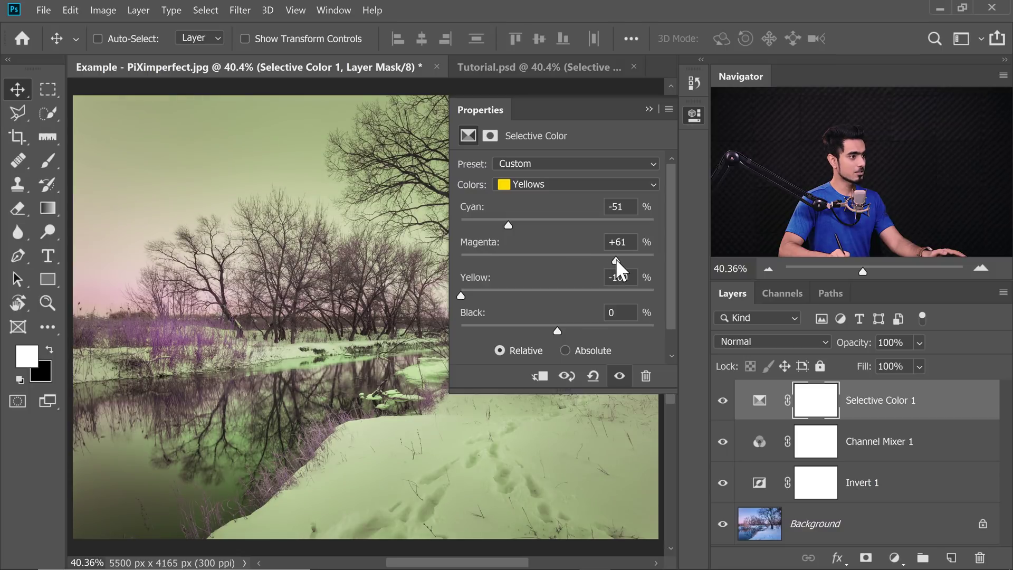
pyautogui.moveTo(511, 222); pyautogui.dragTo(561, 218)
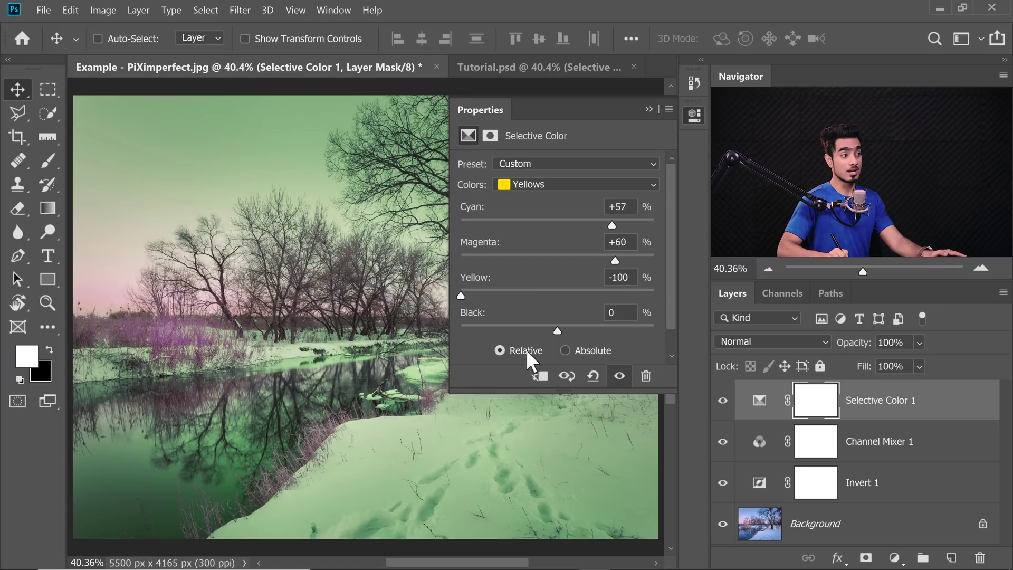
pyautogui.moveTo(557, 331); pyautogui.dragTo(613, 331)
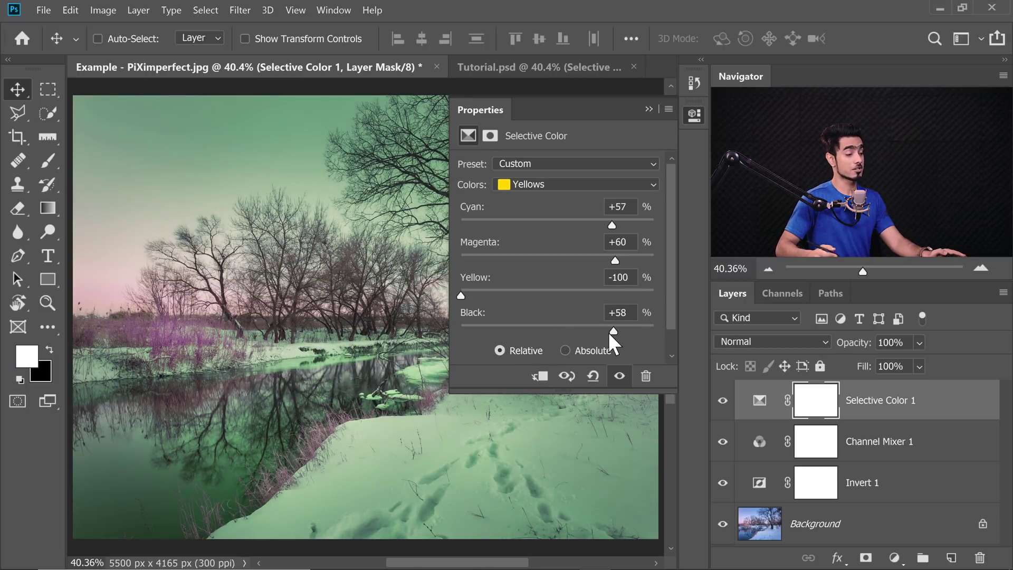
# Step: Try the Absolute method, return to Relative, and reduce the Yellows' Black to +34%
pyautogui.click(565, 350)
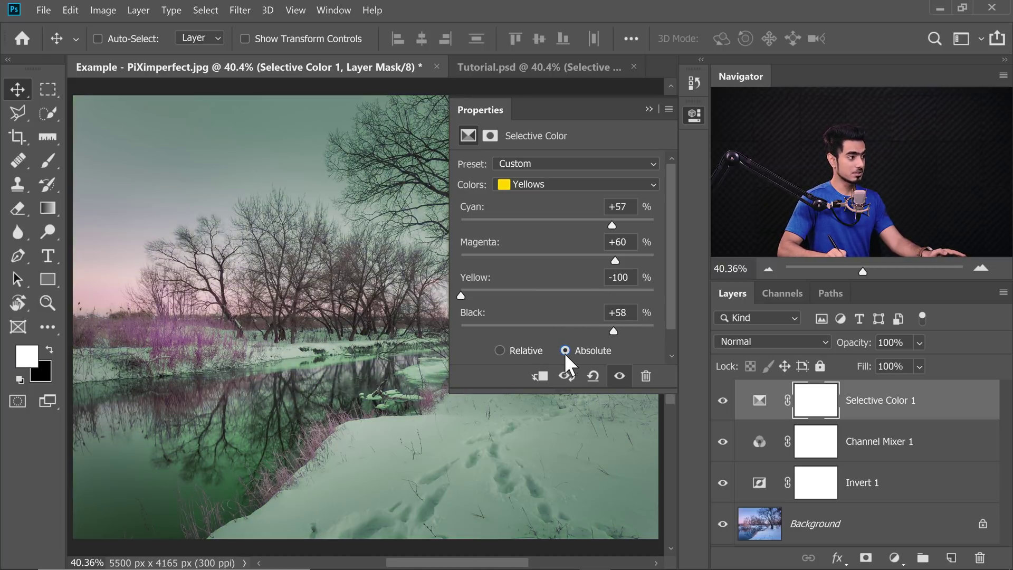
pyautogui.click(519, 349)
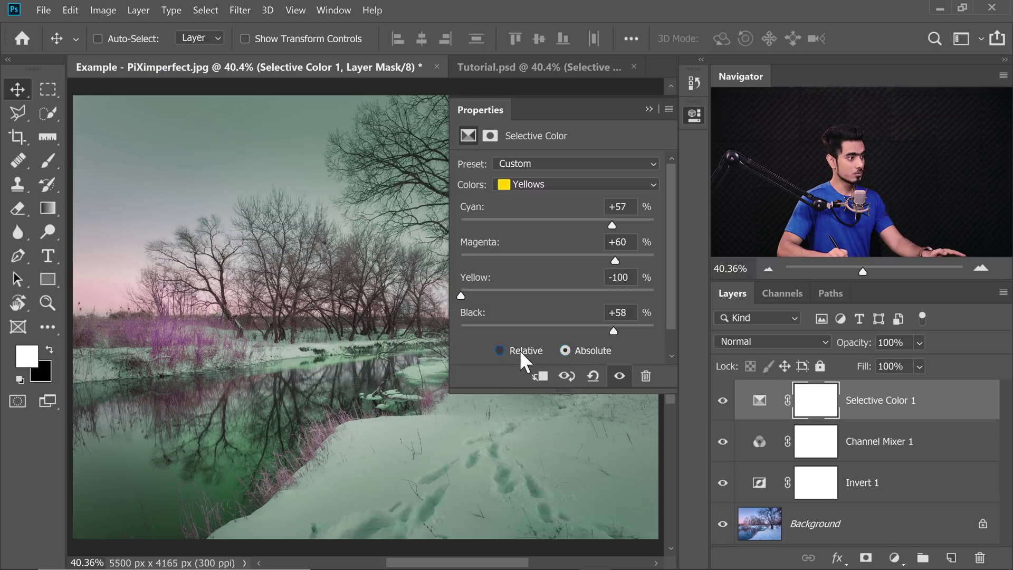
pyautogui.moveTo(614, 329)
pyautogui.mouseDown()
pyautogui.moveTo(491, 327)
pyautogui.moveTo(612, 328)
pyautogui.mouseUp()
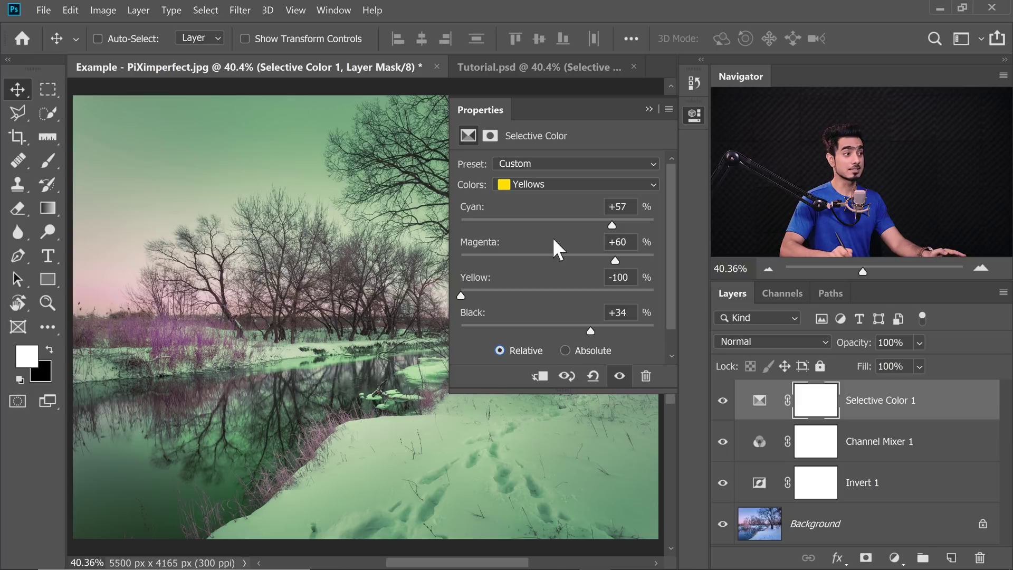
# Step: Adjust the Neutrals in Selective Color to Cyan +18%, Magenta +24%, Yellow +8% and Black -7%
pyautogui.click(552, 185)
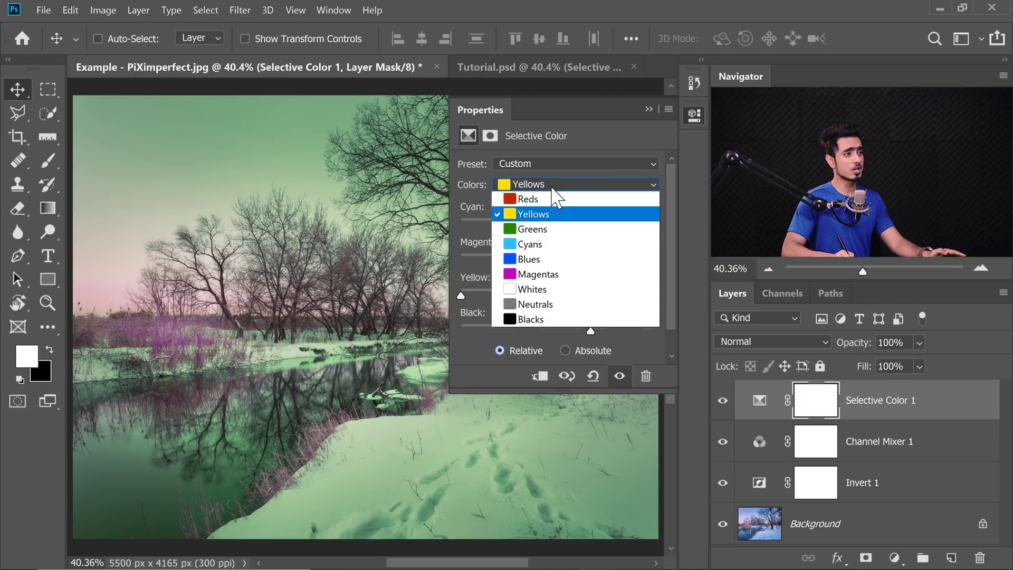
pyautogui.click(546, 304)
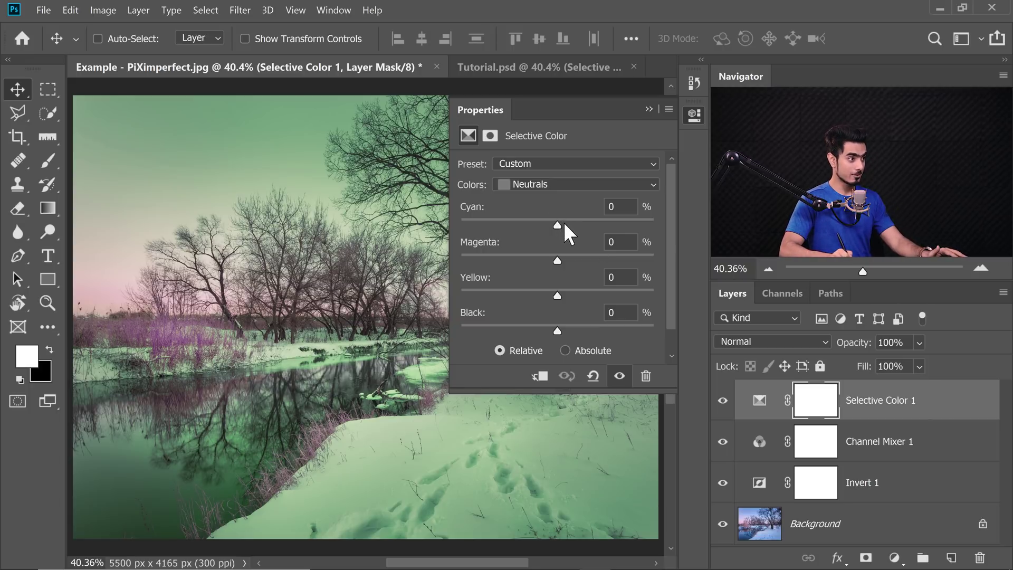
pyautogui.moveTo(558, 223); pyautogui.dragTo(582, 224)
pyautogui.moveTo(572, 255)
pyautogui.mouseDown()
pyautogui.moveTo(592, 255)
pyautogui.moveTo(577, 257)
pyautogui.mouseUp()
pyautogui.moveTo(557, 294); pyautogui.dragTo(566, 294)
pyautogui.moveTo(557, 330)
pyautogui.mouseDown()
pyautogui.moveTo(531, 332)
pyautogui.moveTo(550, 331)
pyautogui.mouseUp()
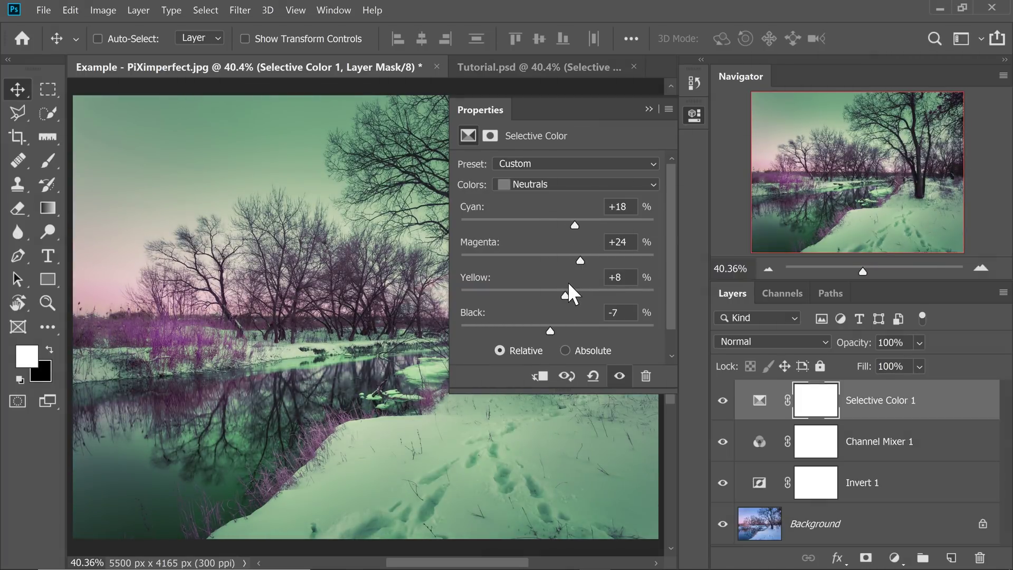
pyautogui.hotkey('ctrl', '2')
pyautogui.click(649, 109)
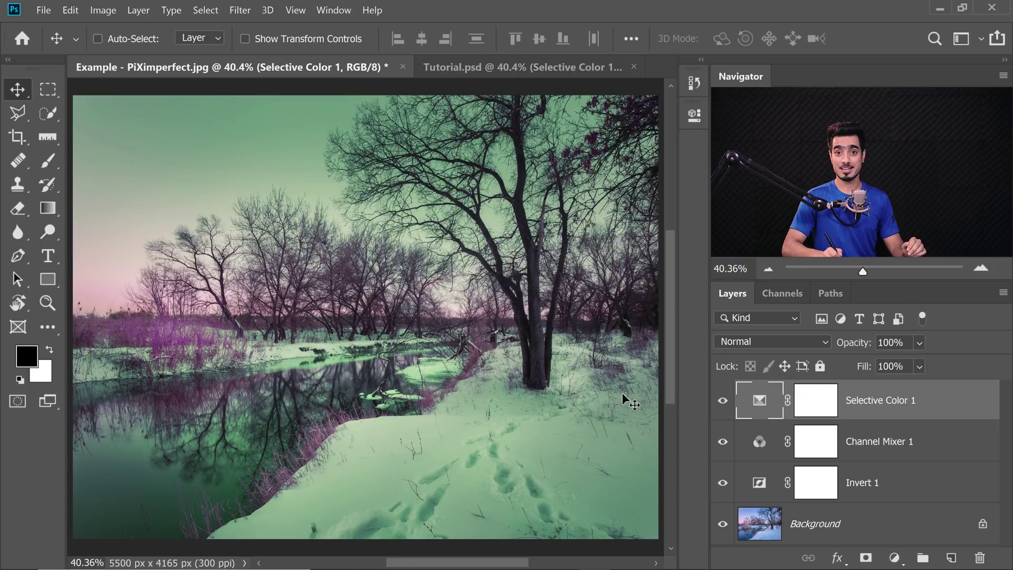
# Step: Reopen the Selective Color 1 settings and refine the Yellows to Cyan +100%, Magenta +93%, Yellow -98% and Black +100%
pyautogui.doubleClick(759, 403)
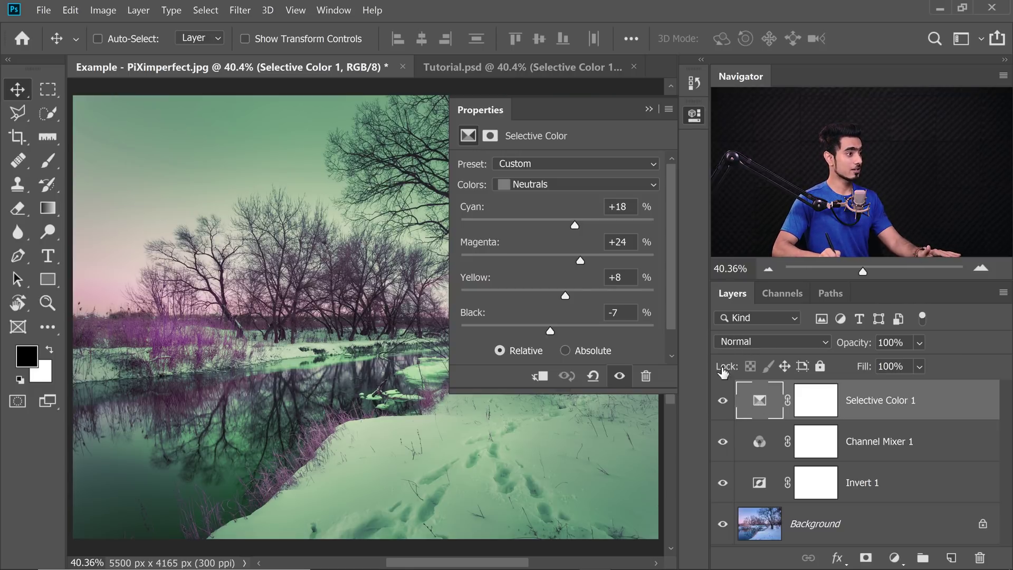
pyautogui.click(529, 186)
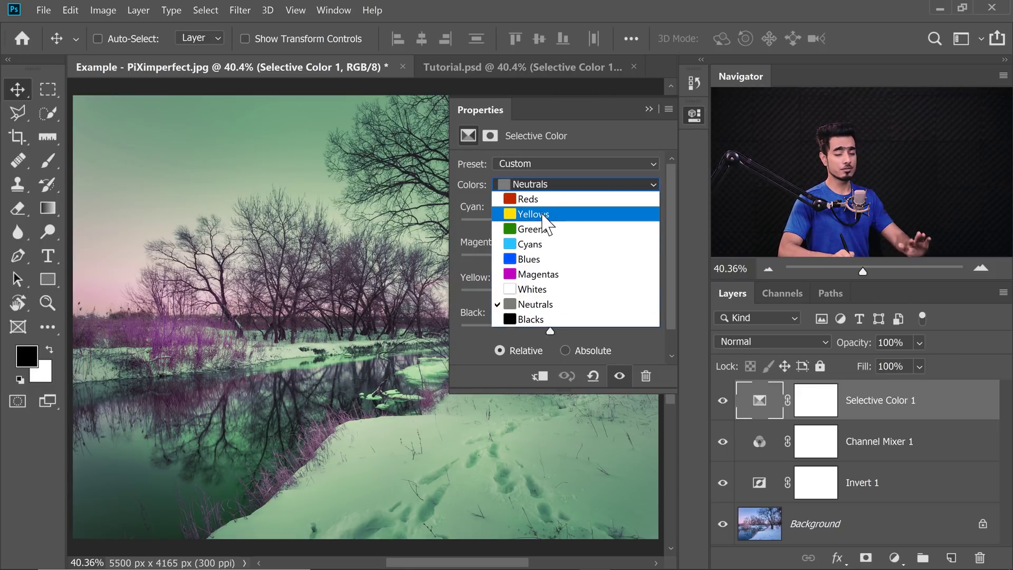
pyautogui.click(543, 215)
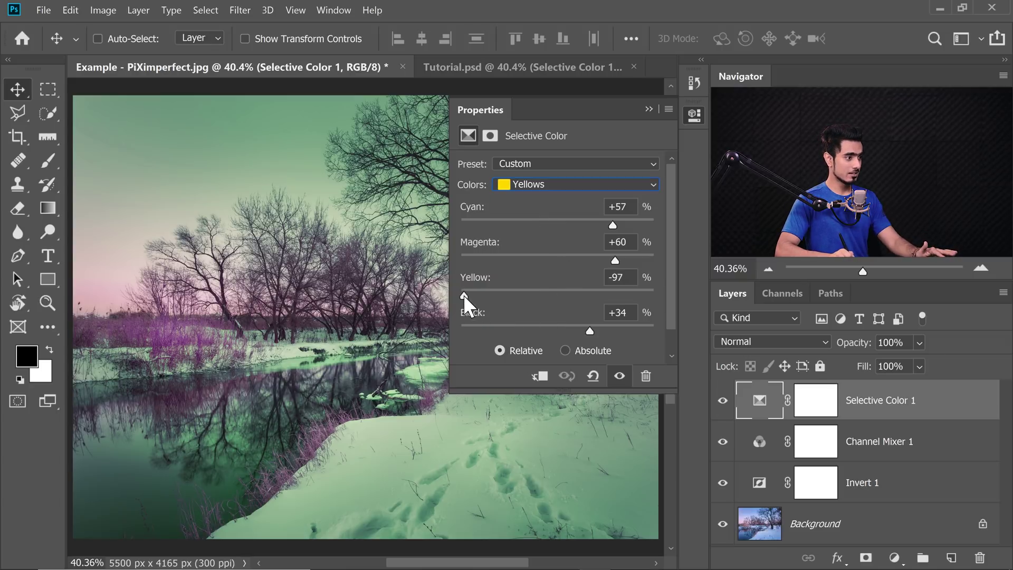
pyautogui.moveTo(463, 295)
pyautogui.mouseDown()
pyautogui.moveTo(536, 287)
pyautogui.moveTo(449, 291)
pyautogui.moveTo(485, 289)
pyautogui.moveTo(463, 294)
pyautogui.mouseUp()
pyautogui.moveTo(613, 256); pyautogui.dragTo(647, 258)
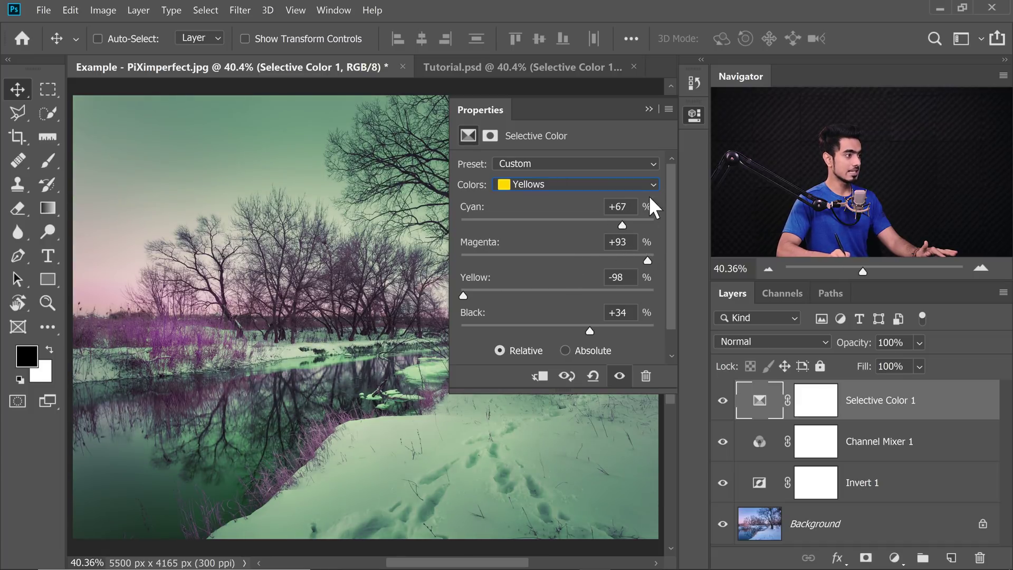
pyautogui.click(694, 115)
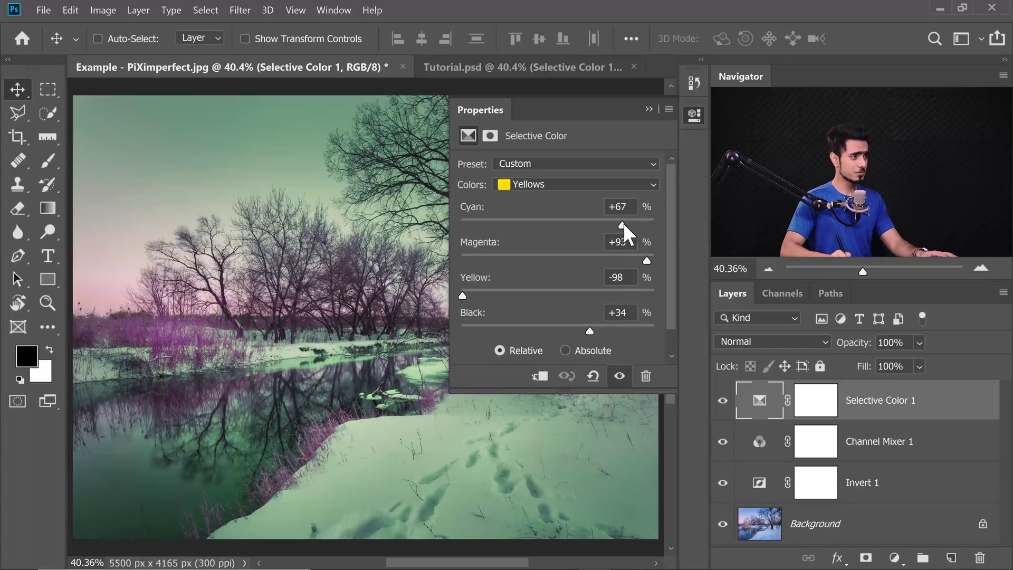
pyautogui.moveTo(590, 330); pyautogui.dragTo(694, 326)
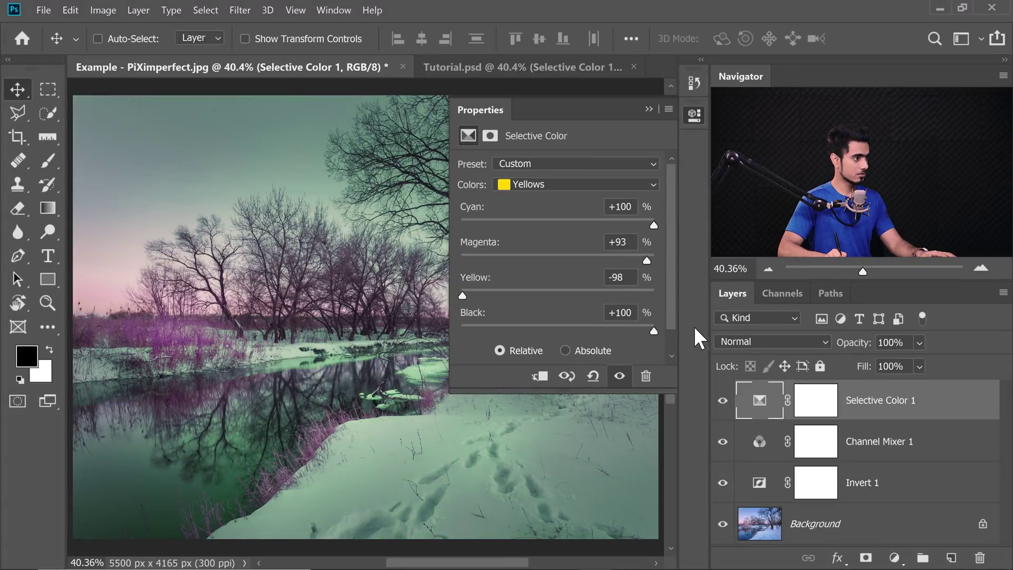
# Step: Refine the Neutrals in Selective Color to Cyan +49%, Magenta +48%, Yellow 0% and Black -47%
pyautogui.click(554, 184)
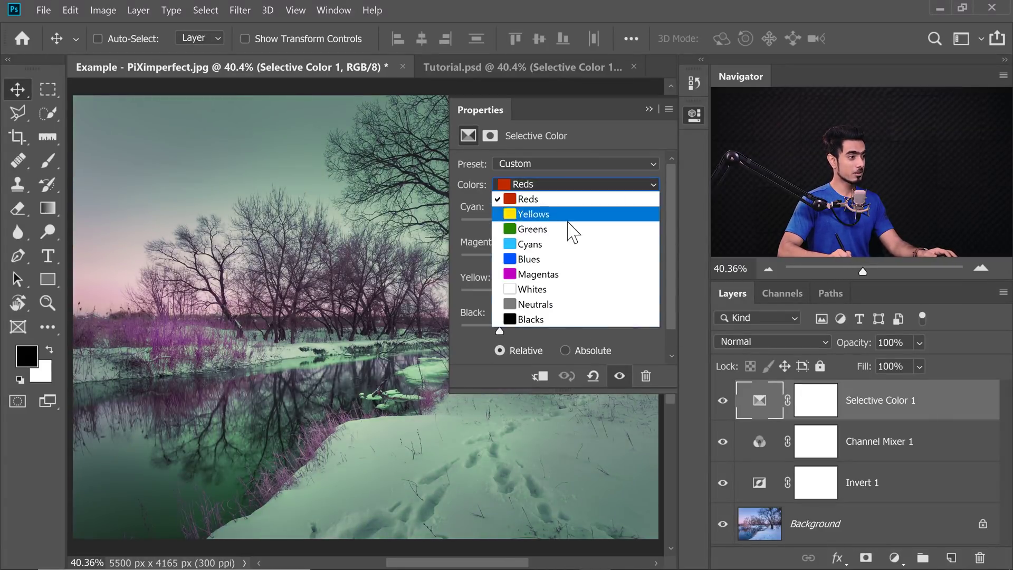
pyautogui.click(535, 304)
pyautogui.moveTo(575, 223); pyautogui.dragTo(602, 226)
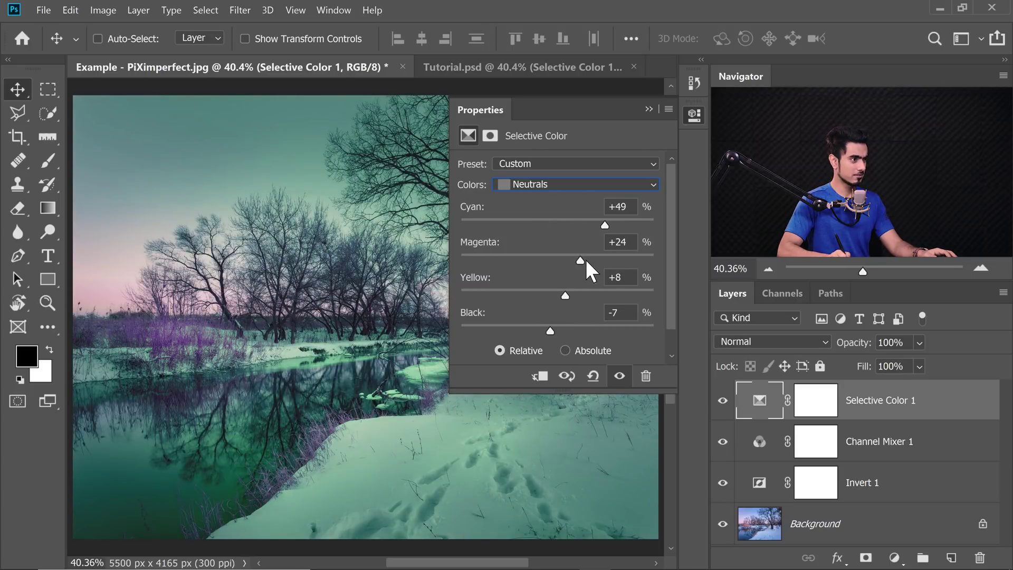
pyautogui.moveTo(583, 260); pyautogui.dragTo(604, 259)
pyautogui.moveTo(566, 295); pyautogui.dragTo(511, 338)
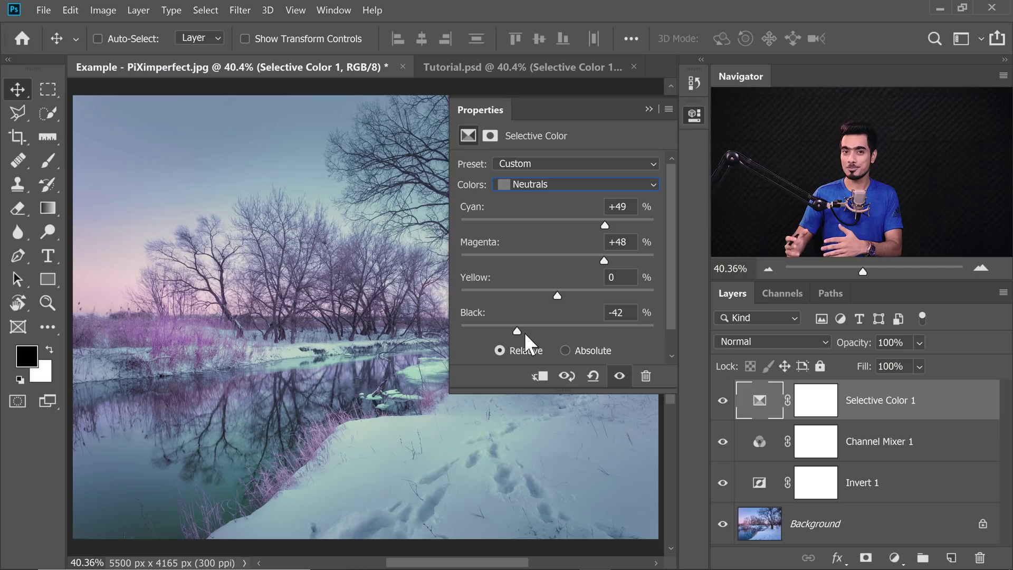
pyautogui.moveTo(516, 328)
pyautogui.mouseDown()
pyautogui.moveTo(507, 332)
pyautogui.moveTo(517, 338)
pyautogui.mouseUp()
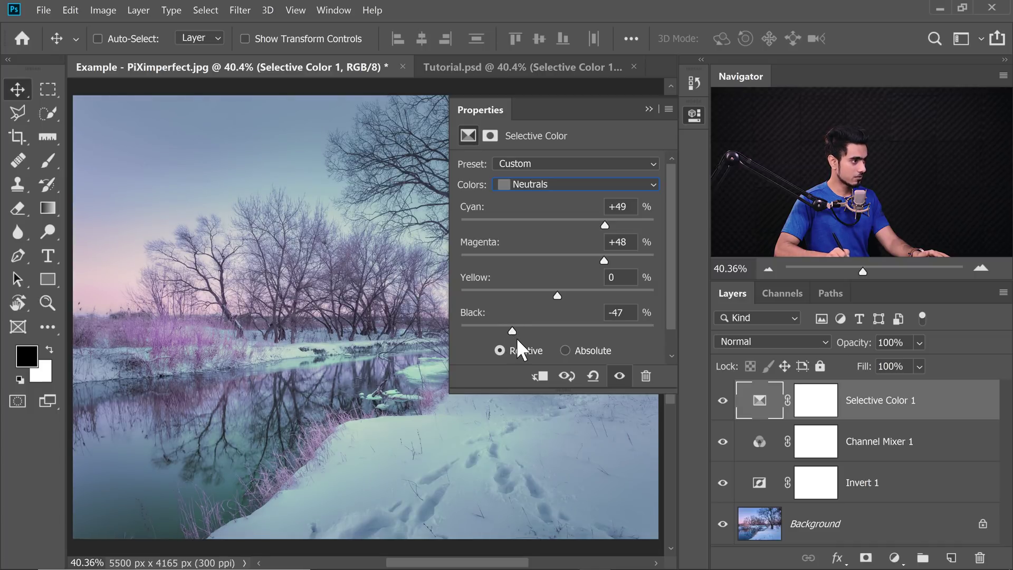
# Step: Refine the Neutrals in Selective Color to Cyan about +61% and Magenta about +76%
pyautogui.click(560, 185)
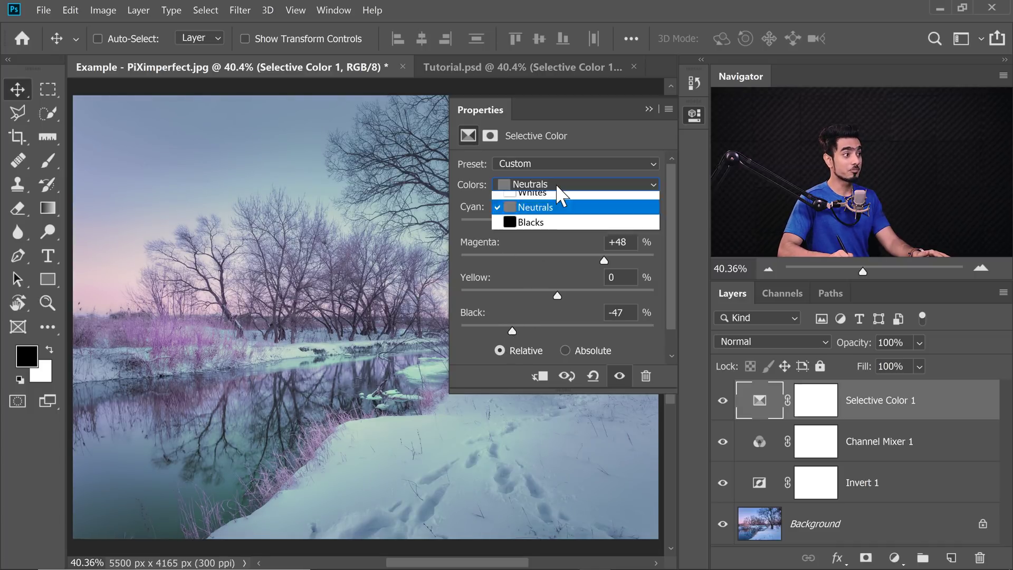
pyautogui.click(561, 188)
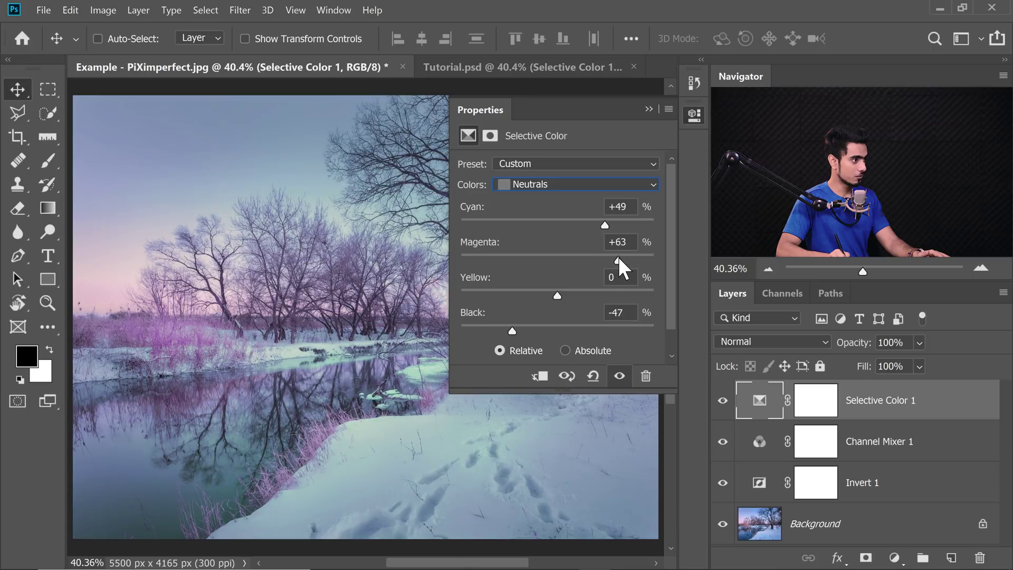
pyautogui.moveTo(634, 255); pyautogui.dragTo(630, 255)
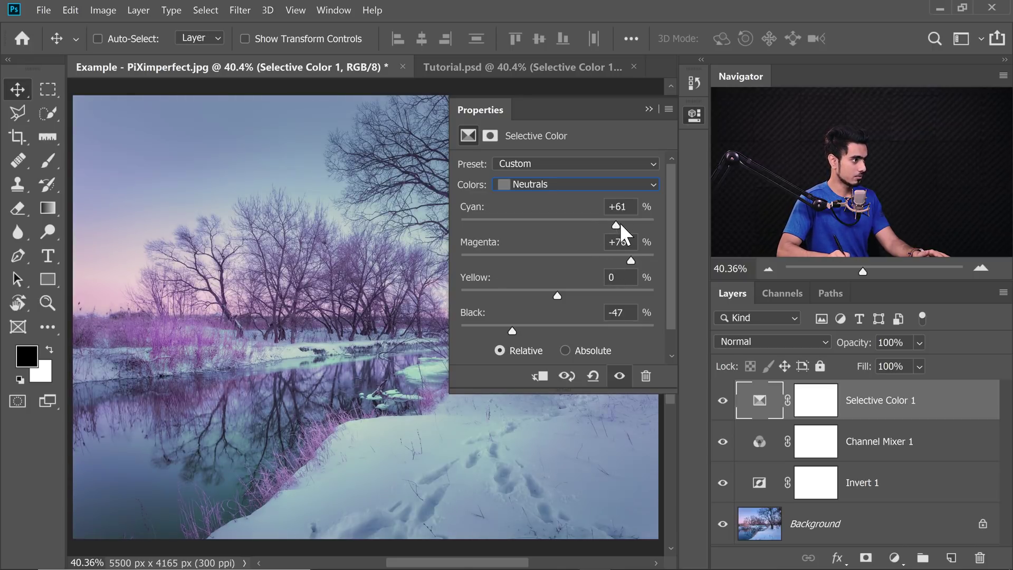
pyautogui.click(653, 116)
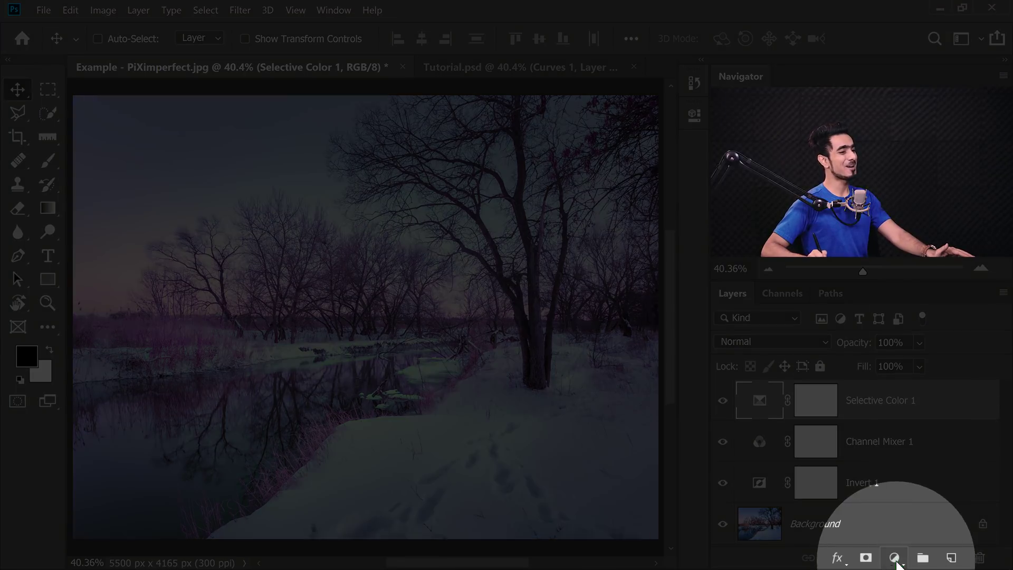
# Step: Add a Curves adjustment layer above Selective Color 1 and shape a gentle S-curve, raising the highlights and lowering the lower midtones
pyautogui.click(894, 558)
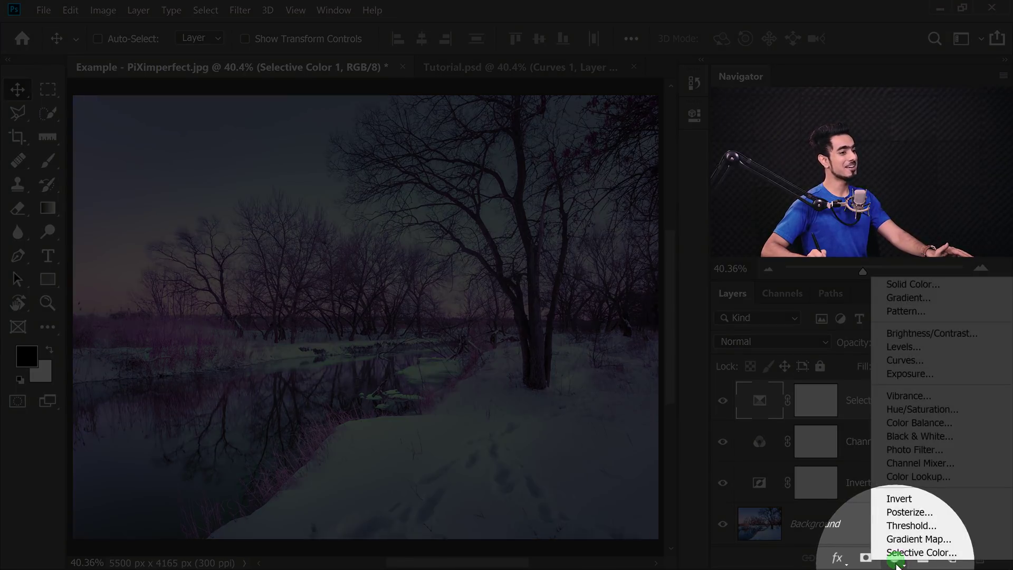
pyautogui.click(904, 359)
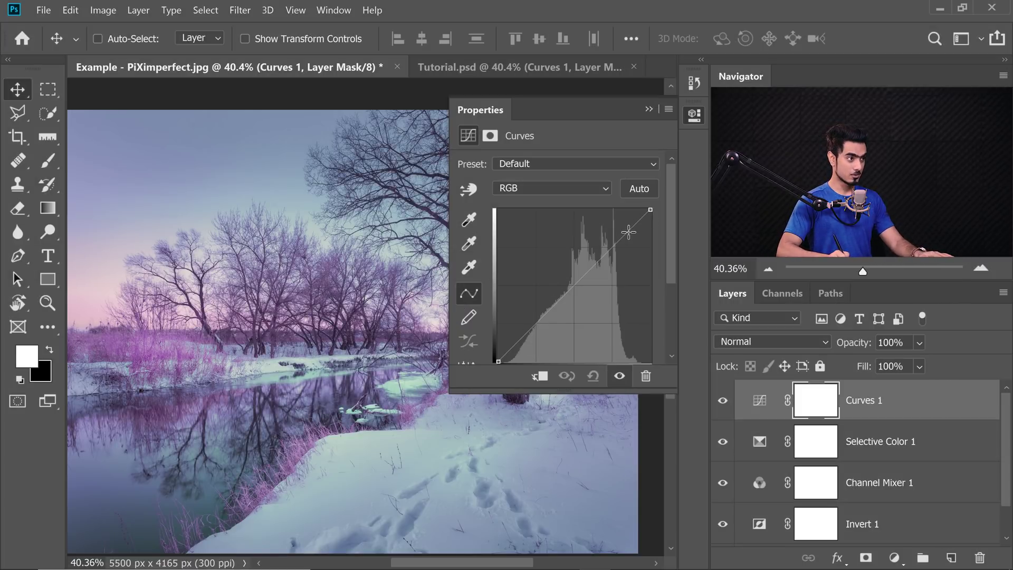
pyautogui.moveTo(620, 240); pyautogui.dragTo(619, 232)
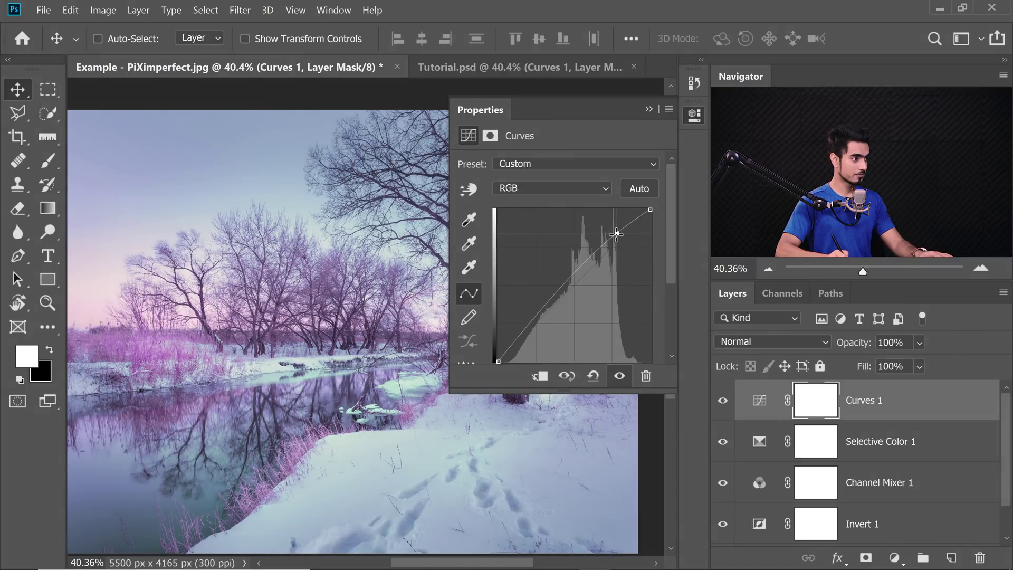
pyautogui.moveTo(558, 294); pyautogui.dragTo(562, 302)
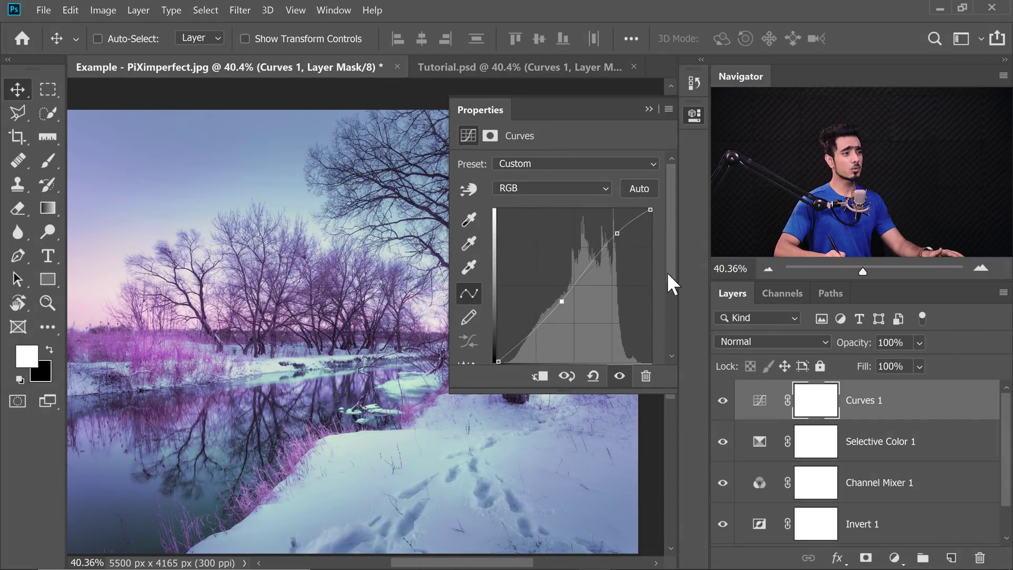
# Step: Move the Curves 1 white point slightly inward, fine-tune the highlight point, and compare the image with and without the layer
pyautogui.moveTo(669, 270); pyautogui.dragTo(671, 282)
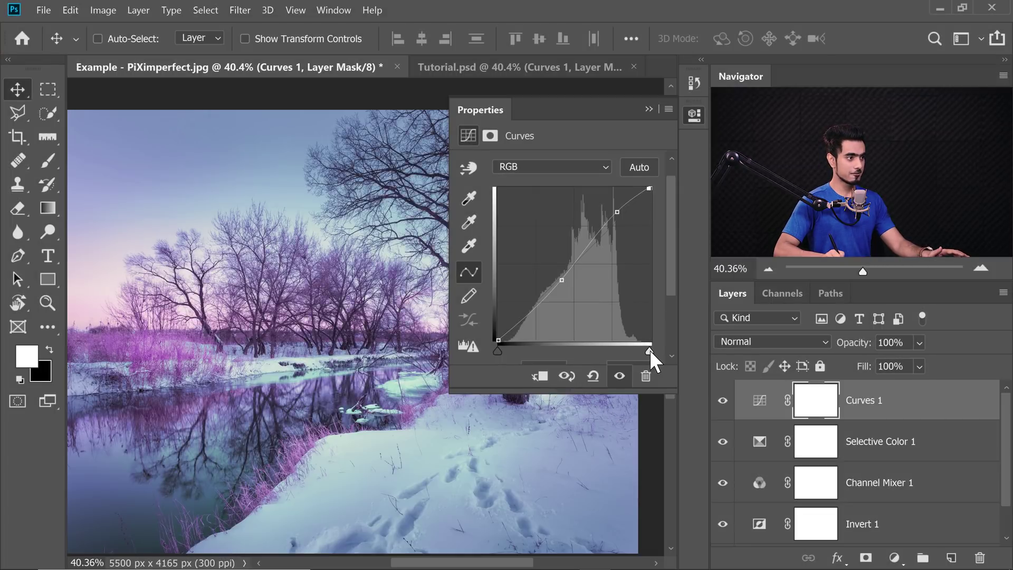
pyautogui.moveTo(646, 349); pyautogui.dragTo(641, 351)
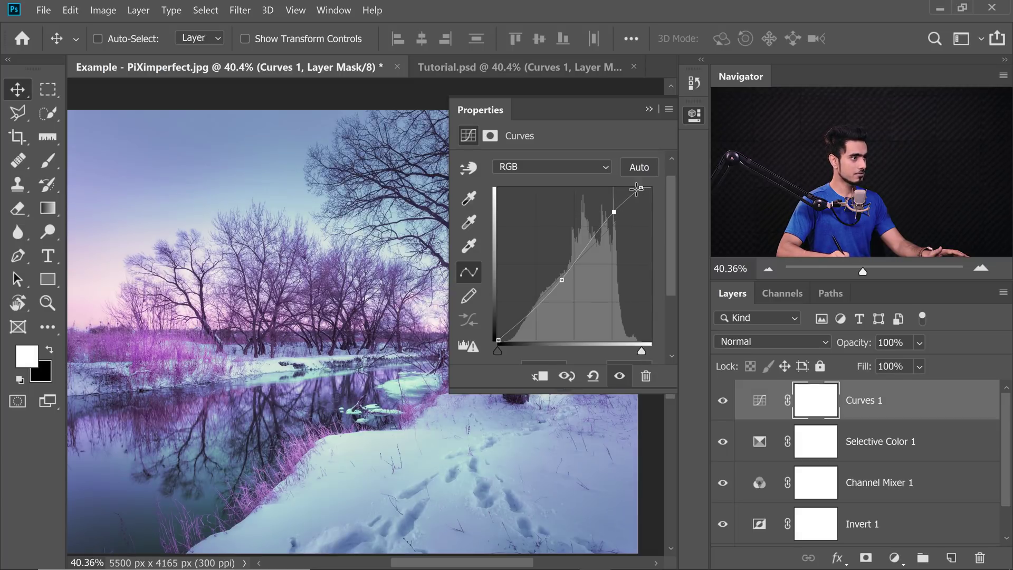
pyautogui.click(614, 213)
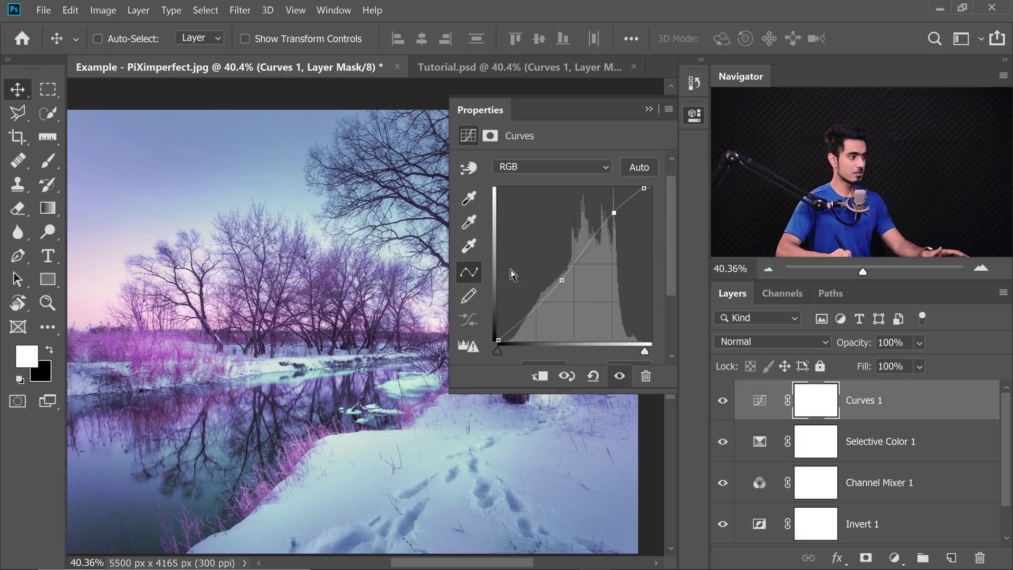
pyautogui.click(648, 109)
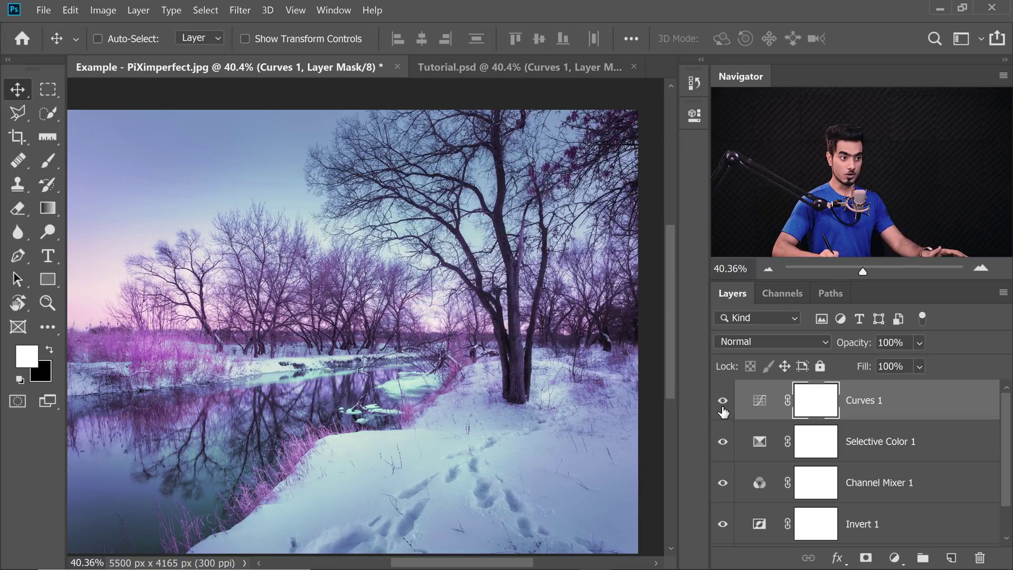
pyautogui.click(722, 402)
pyautogui.click(722, 402)
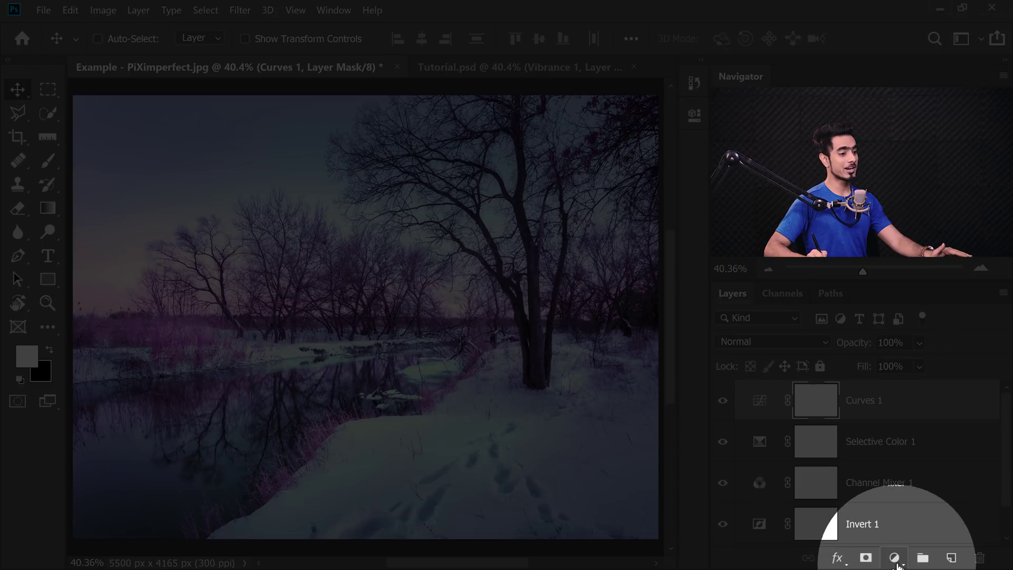
# Step: Add a second Curves layer for a matte look, with white output 226, black output 19 and a lowered shadow point
pyautogui.click(894, 558)
pyautogui.click(904, 363)
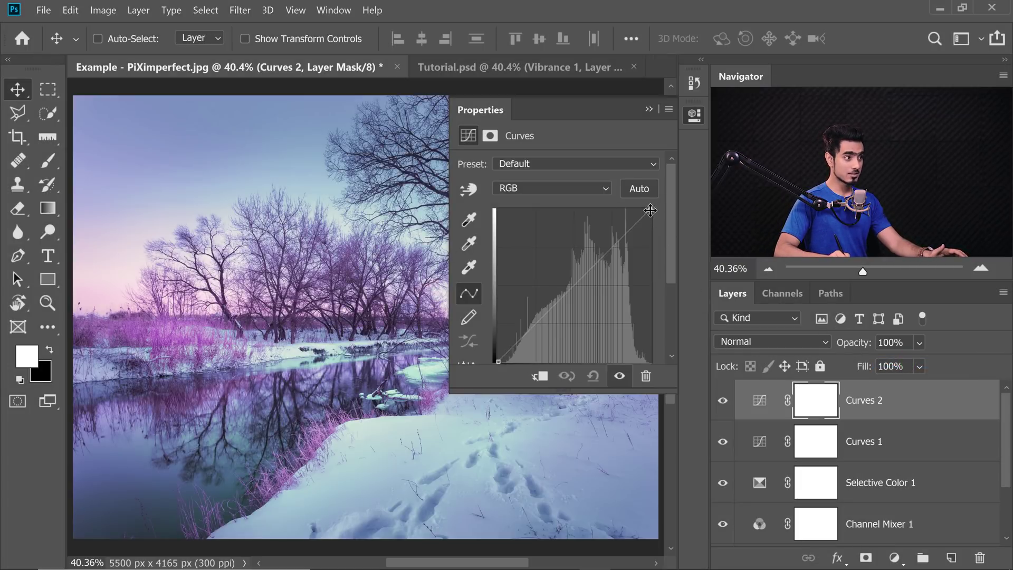
pyautogui.moveTo(650, 210); pyautogui.dragTo(673, 249)
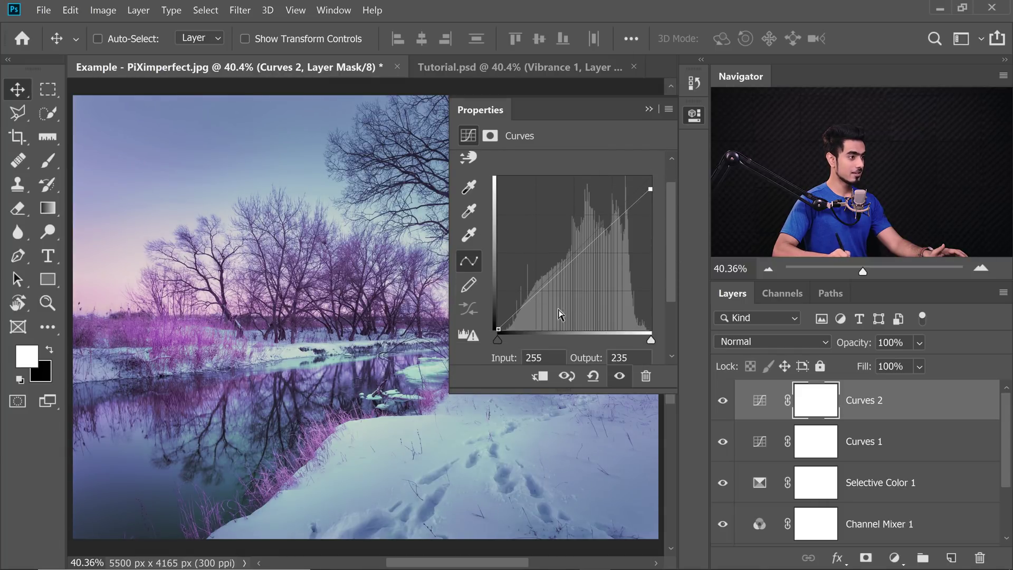
pyautogui.moveTo(497, 330); pyautogui.dragTo(496, 323)
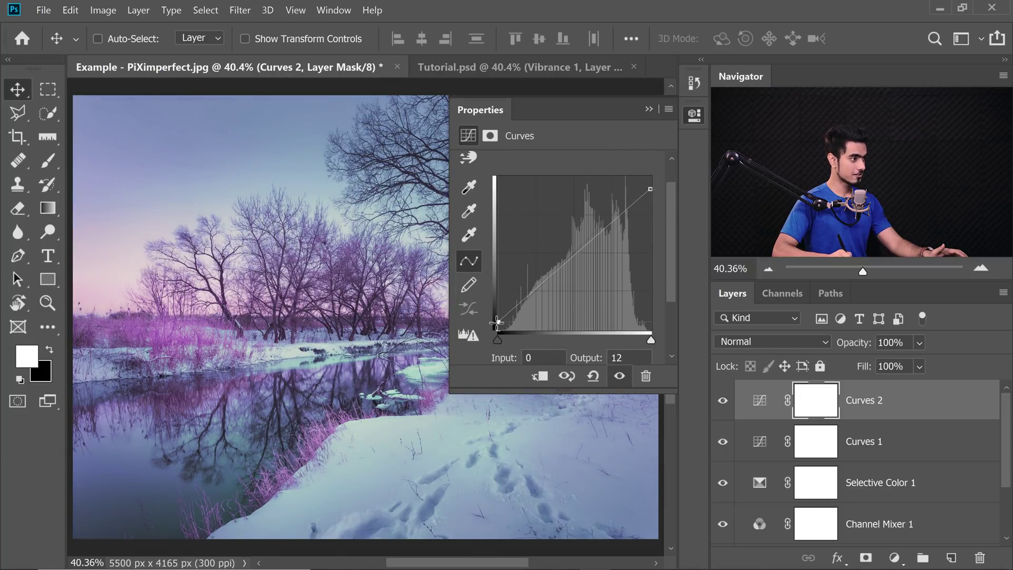
pyautogui.moveTo(650, 189); pyautogui.dragTo(650, 196)
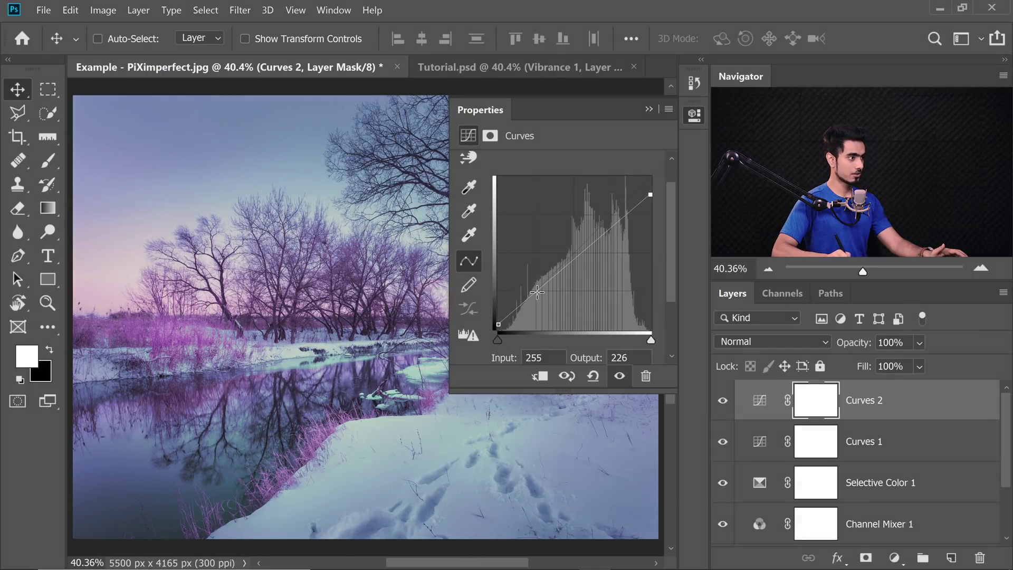
pyautogui.moveTo(537, 292); pyautogui.dragTo(508, 316)
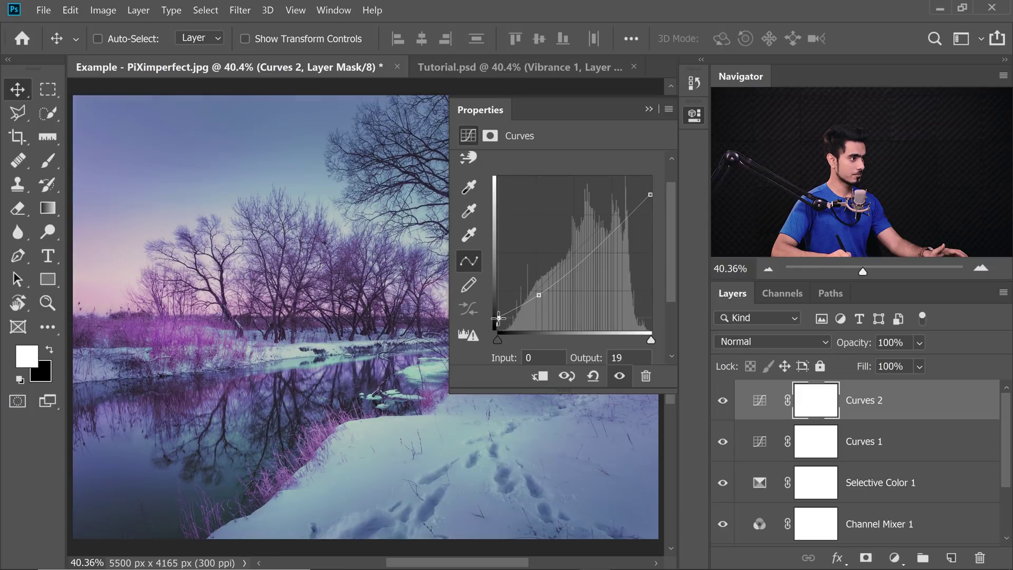
pyautogui.click(648, 109)
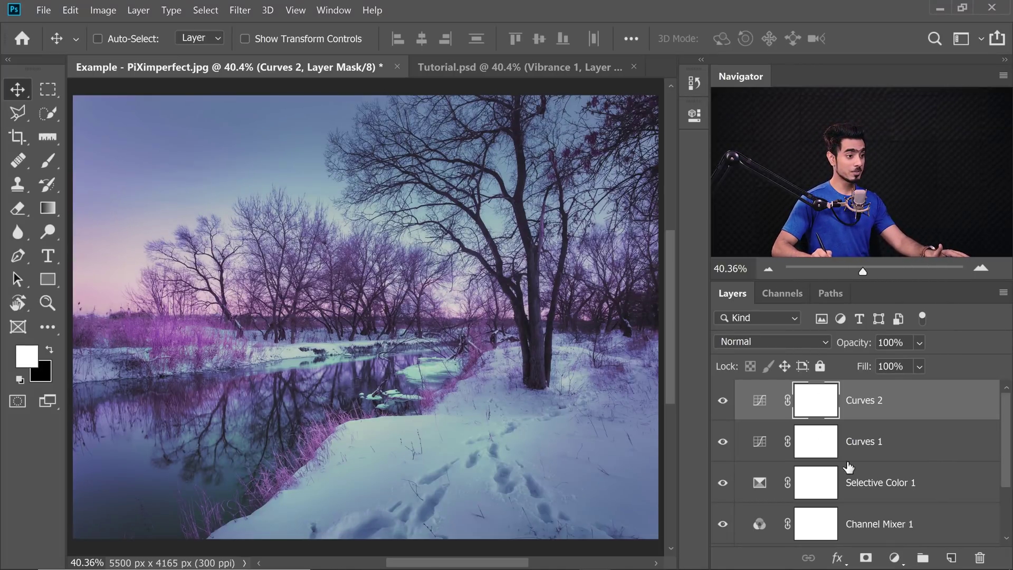
# Step: Add a Color Lookup adjustment layer above Curves 2 and load the LateSunset.3DL 3D LUT
pyautogui.click(894, 557)
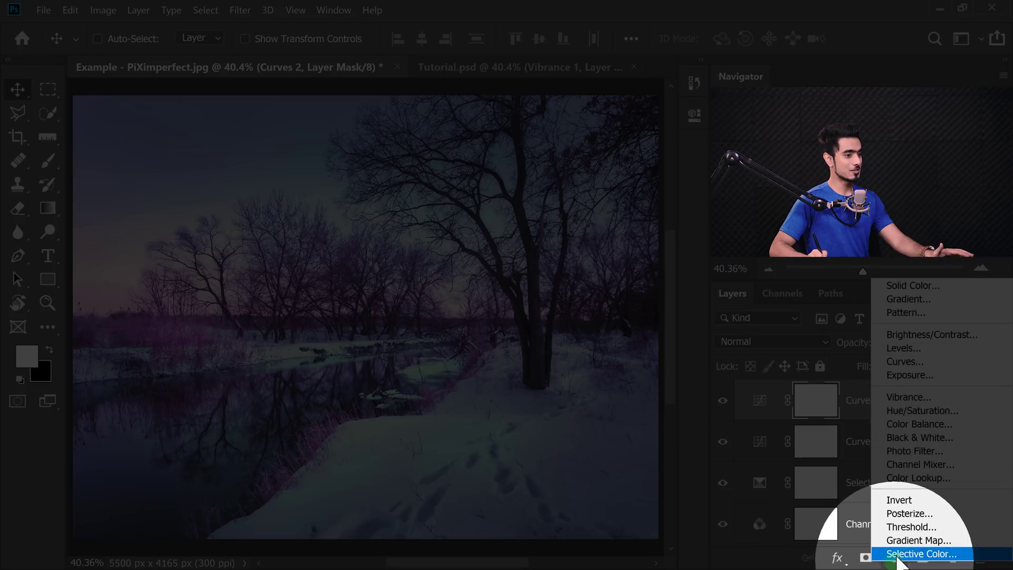
pyautogui.click(904, 478)
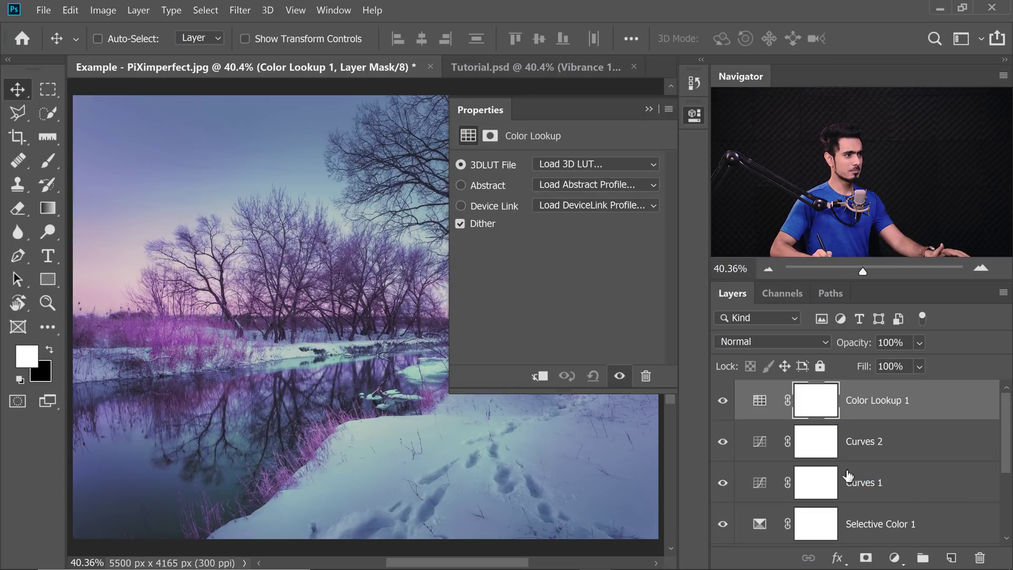
pyautogui.click(575, 166)
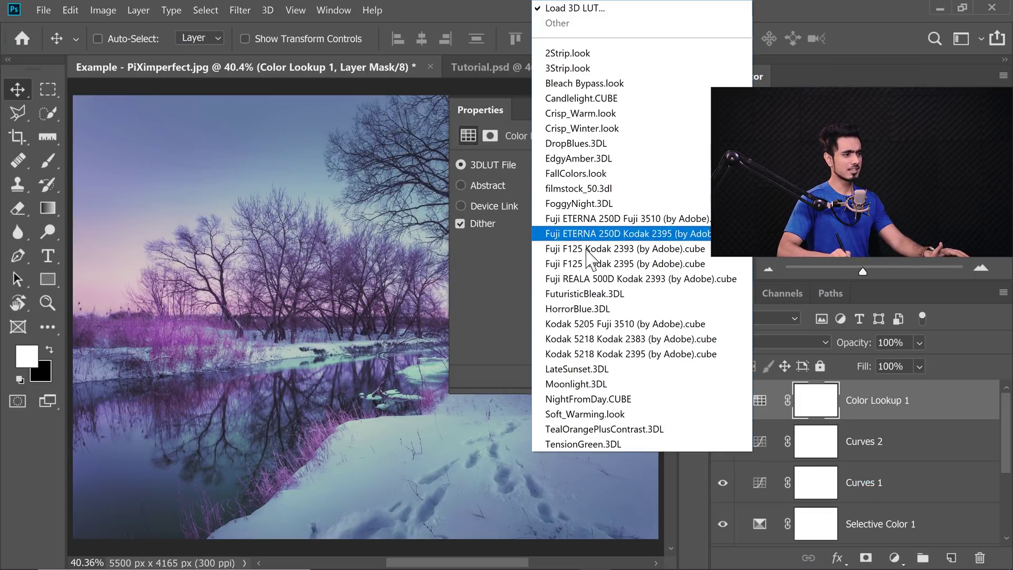
pyautogui.click(599, 369)
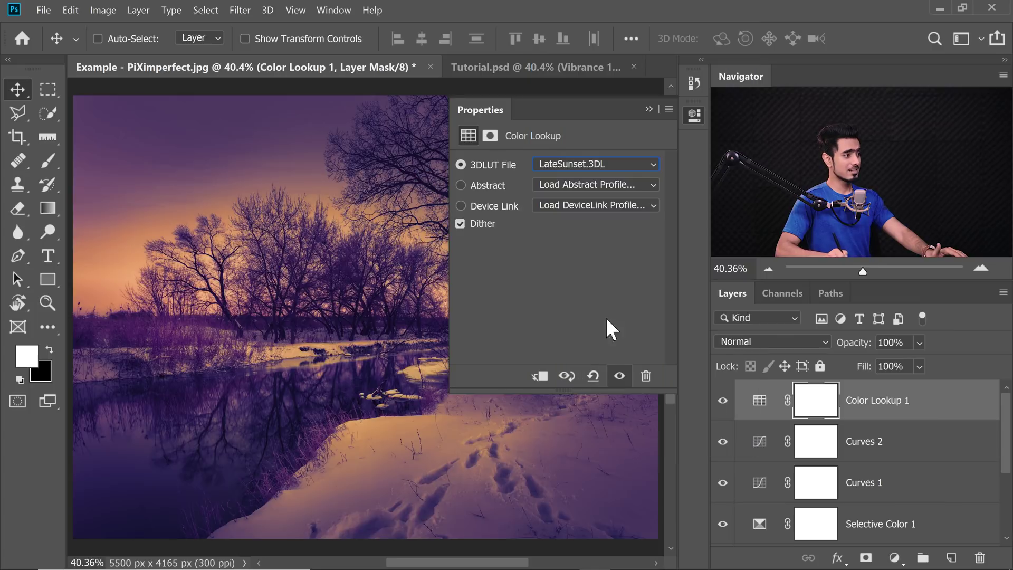
pyautogui.click(652, 110)
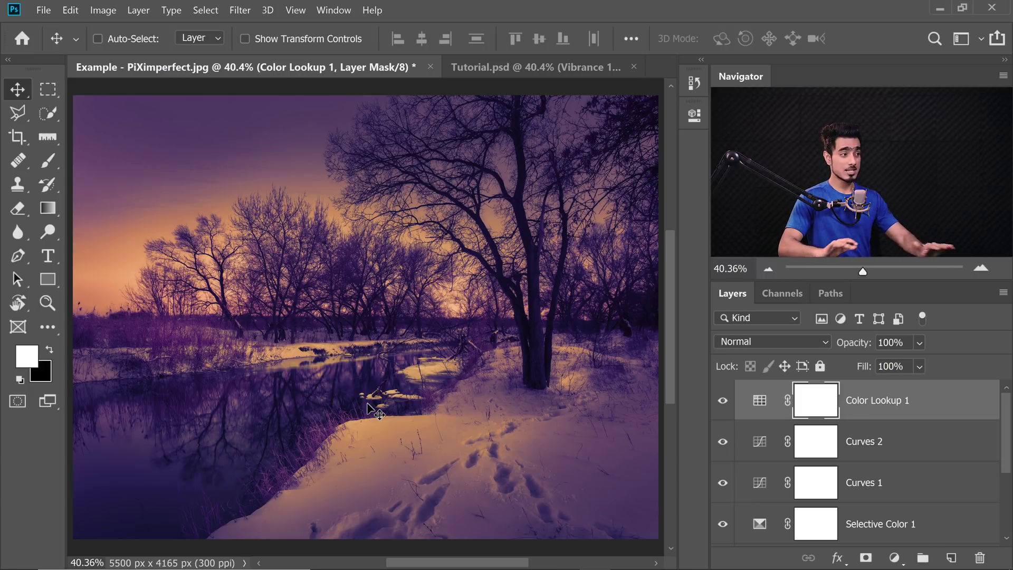
# Step: Set the Color Lookup 1 layer's blend mode to Luminosity and compare the image with and without the layer
pyautogui.click(779, 340)
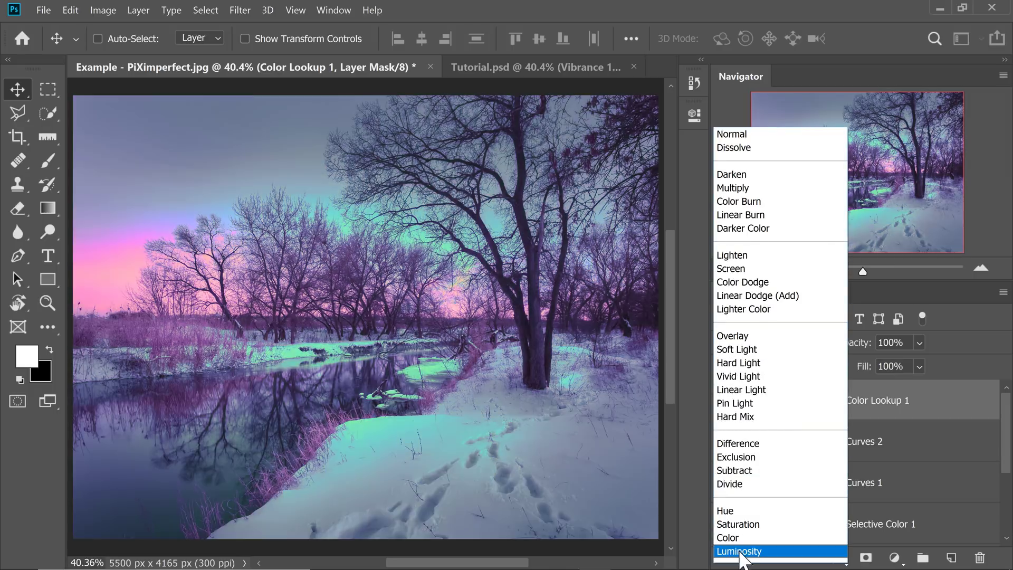
pyautogui.click(740, 552)
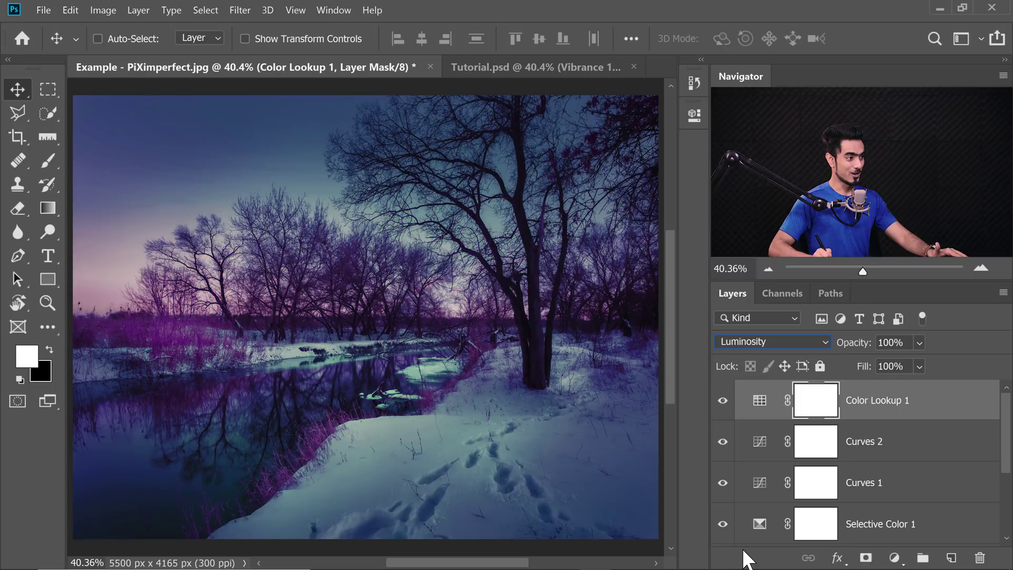
pyautogui.click(723, 403)
pyautogui.click(723, 407)
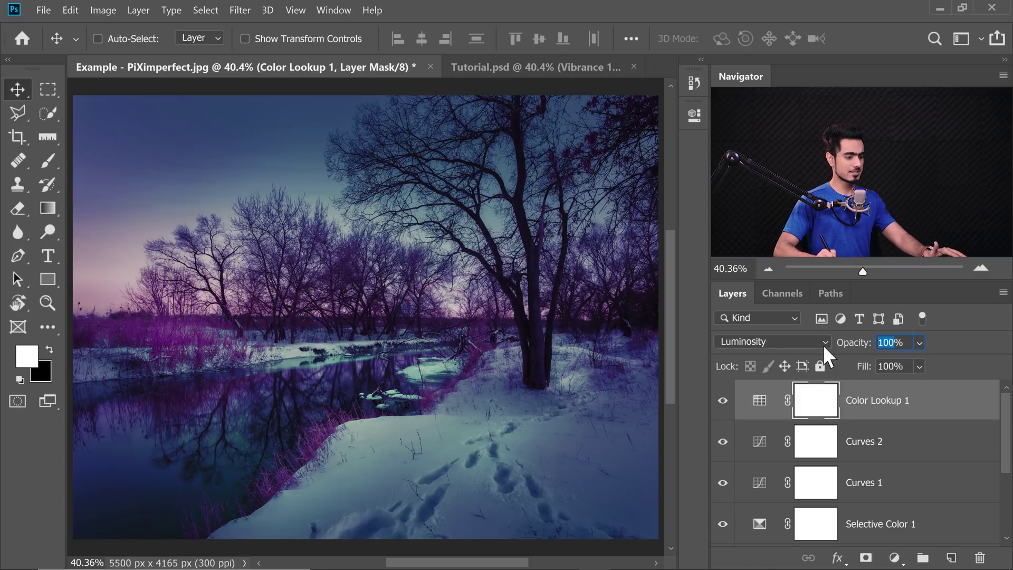
# Step: Reduce the Color Lookup 1 layer's opacity to 40% and check the effect by toggling its visibility
pyautogui.write('40')
pyautogui.press('Return')
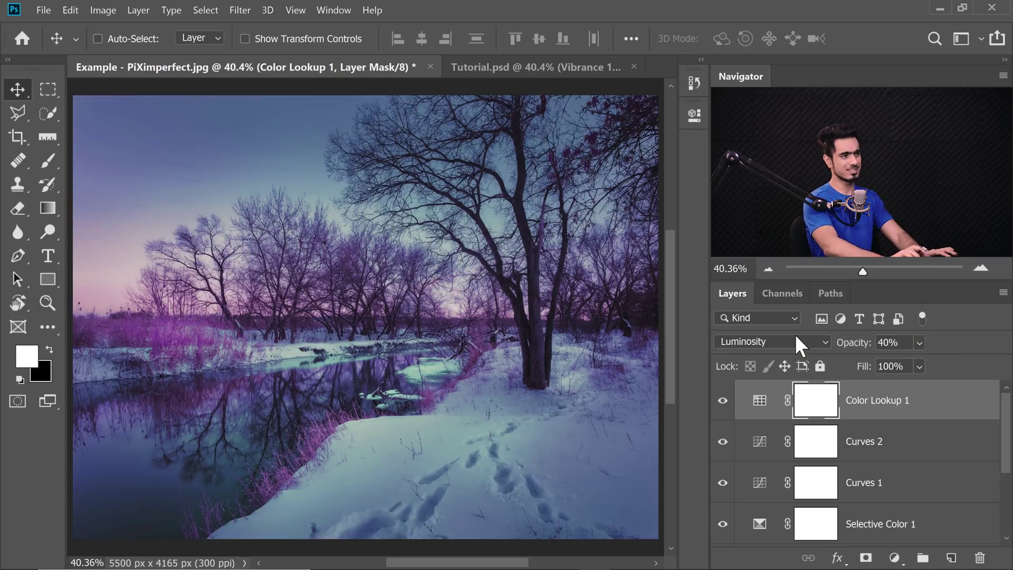
pyautogui.click(721, 407)
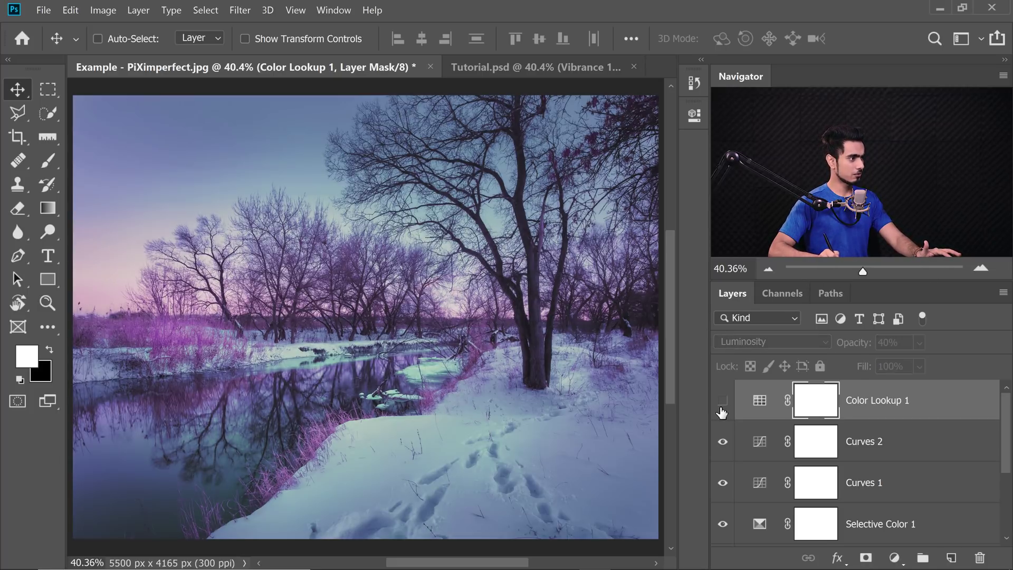
pyautogui.click(720, 407)
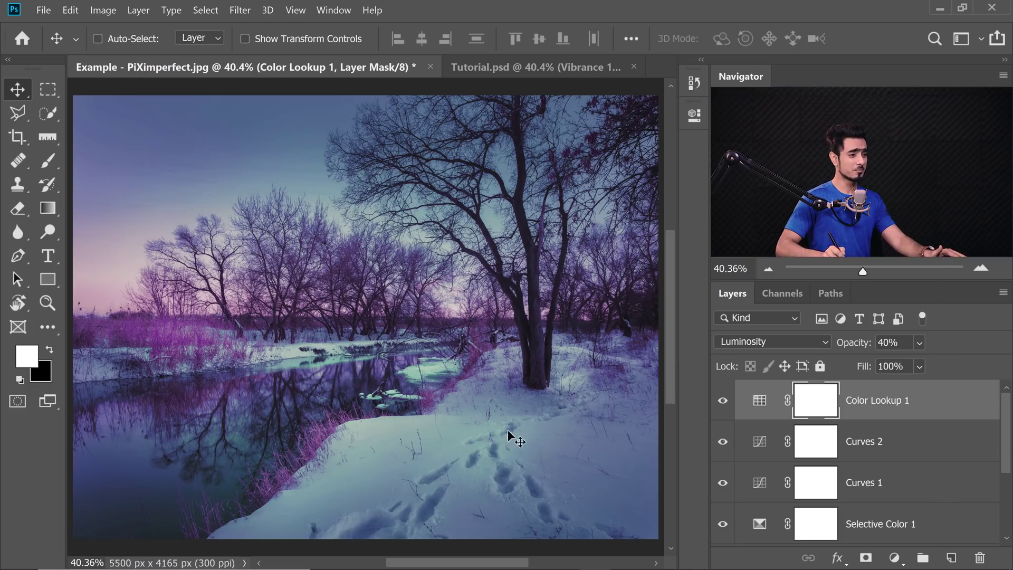
# Step: Reopen the Curves 2 settings, raise the shadow point slightly, and reselect the Color Lookup 1 layer
pyautogui.doubleClick(760, 443)
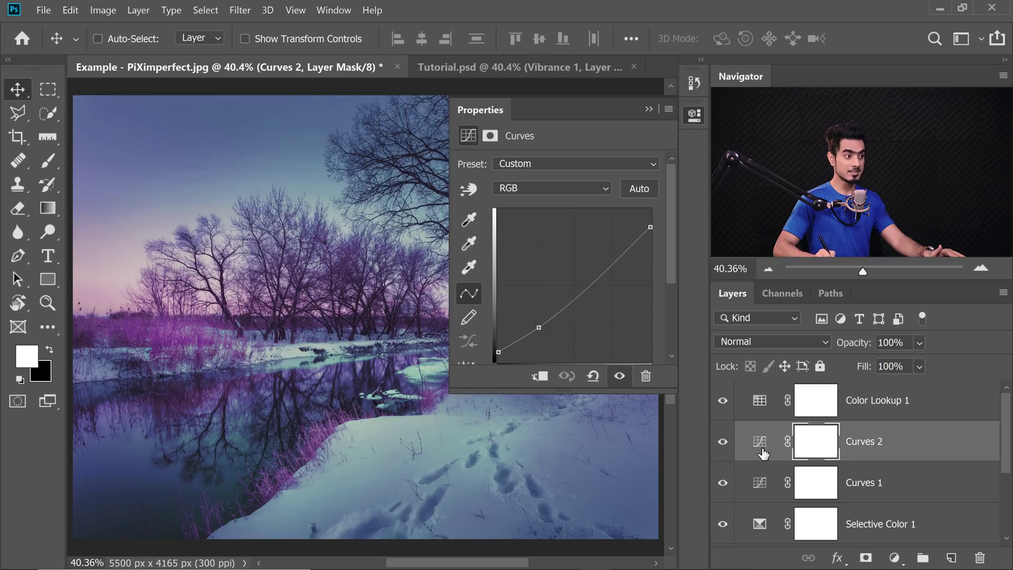
pyautogui.moveTo(538, 323); pyautogui.dragTo(538, 324)
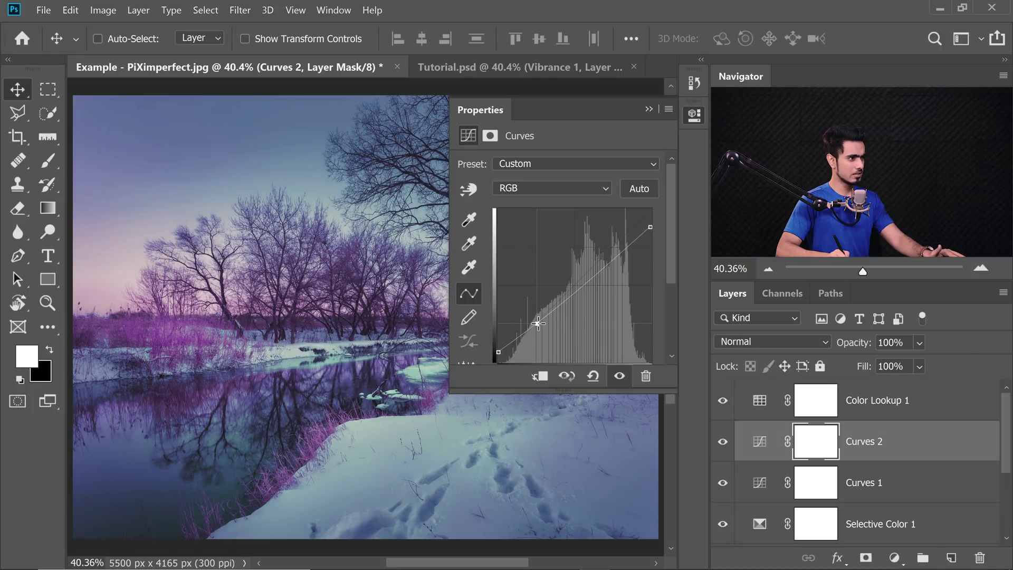
pyautogui.click(694, 114)
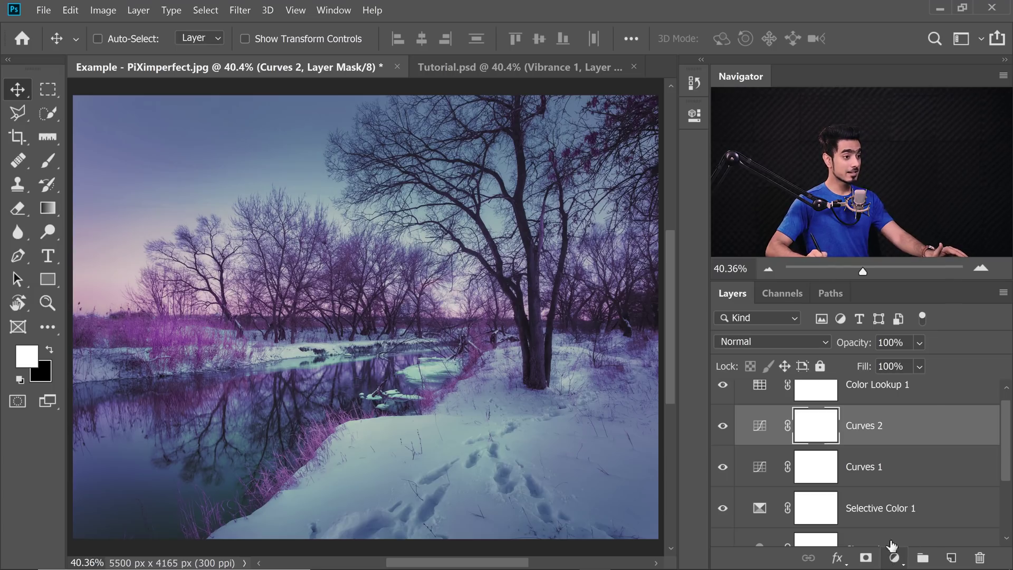
pyautogui.moveTo(1006, 443); pyautogui.dragTo(1007, 413)
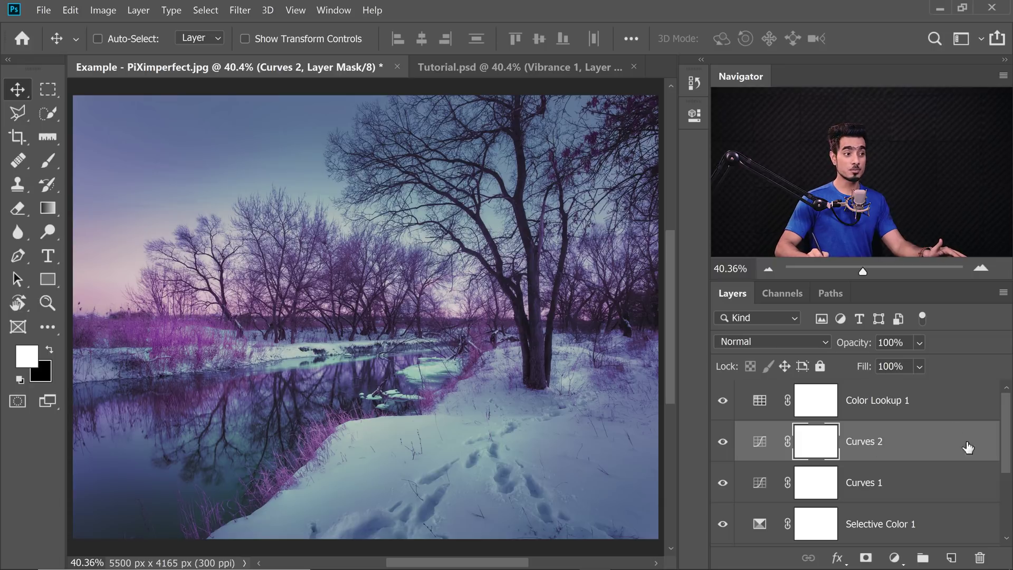
pyautogui.click(937, 409)
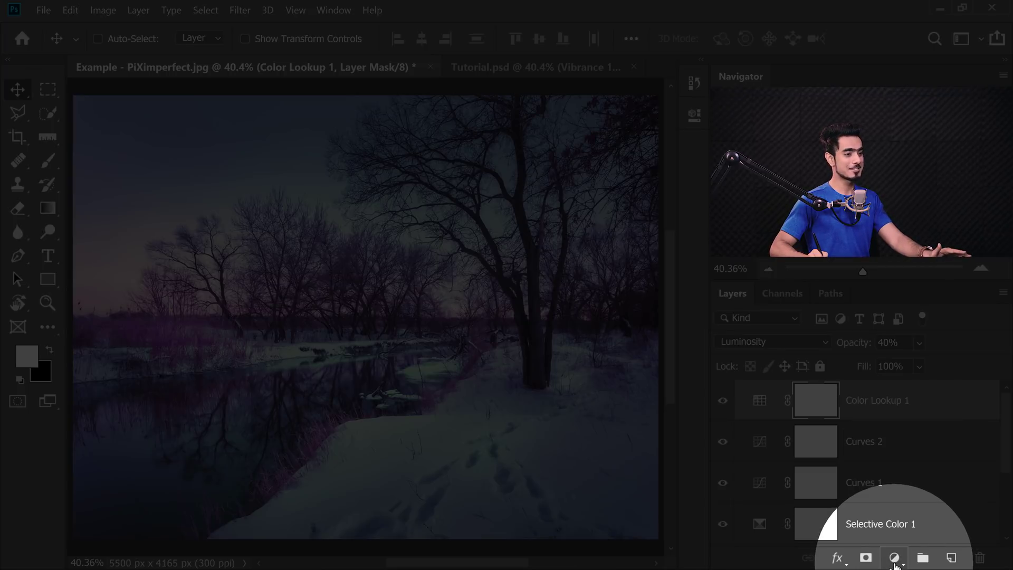
# Step: Add a Vibrance adjustment layer with Vibrance set to 40 above Color Lookup 1 and compare the image with and without it
pyautogui.click(894, 559)
pyautogui.click(909, 397)
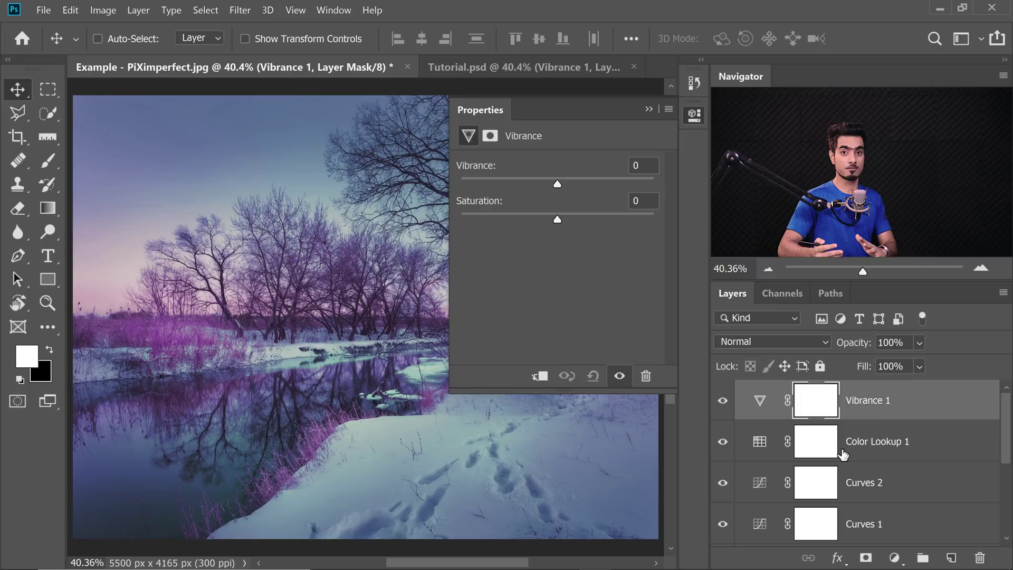
pyautogui.moveTo(558, 181); pyautogui.dragTo(598, 181)
pyautogui.write('40')
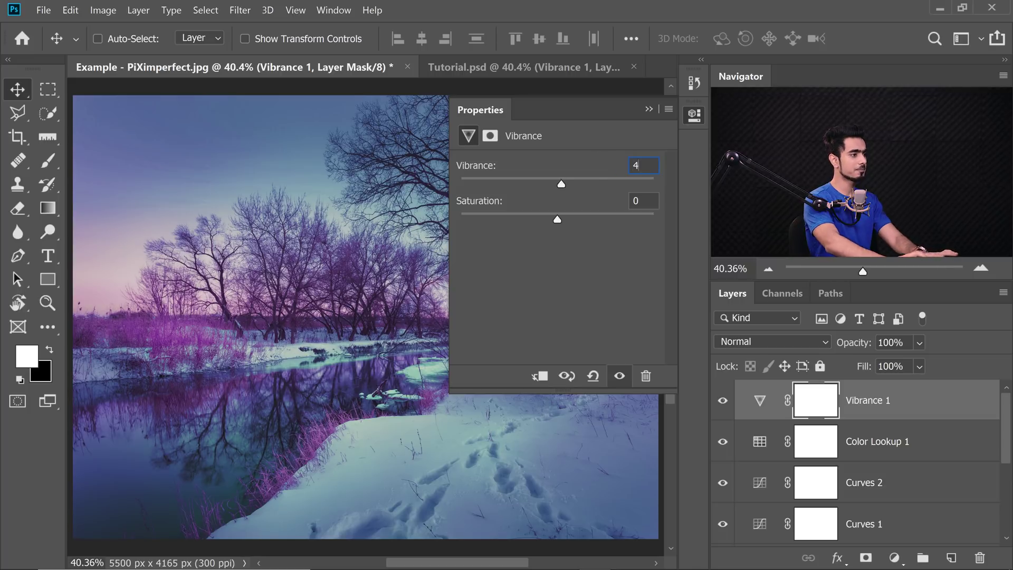
pyautogui.press('Return')
pyautogui.click(648, 110)
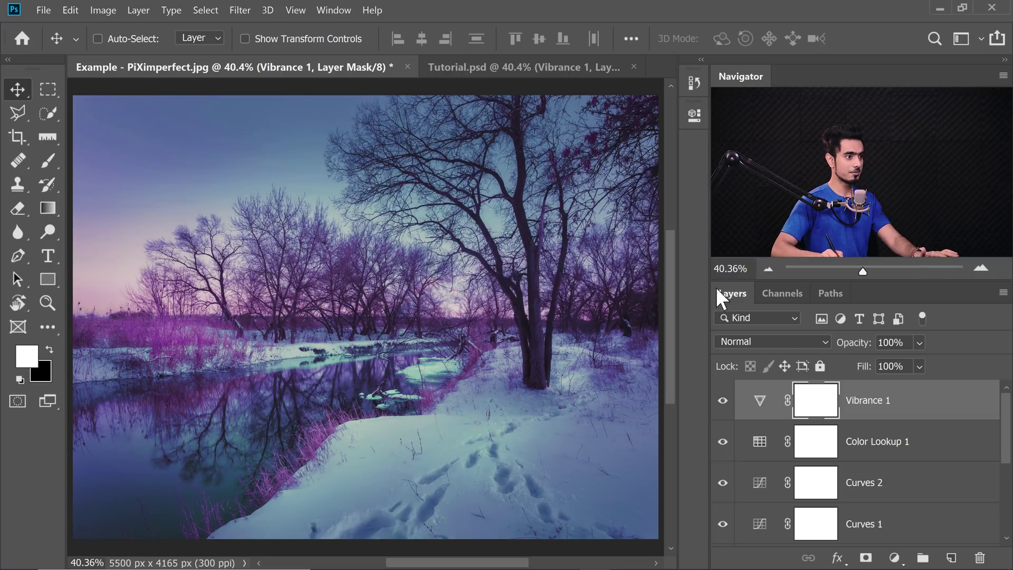
pyautogui.click(722, 404)
pyautogui.click(723, 405)
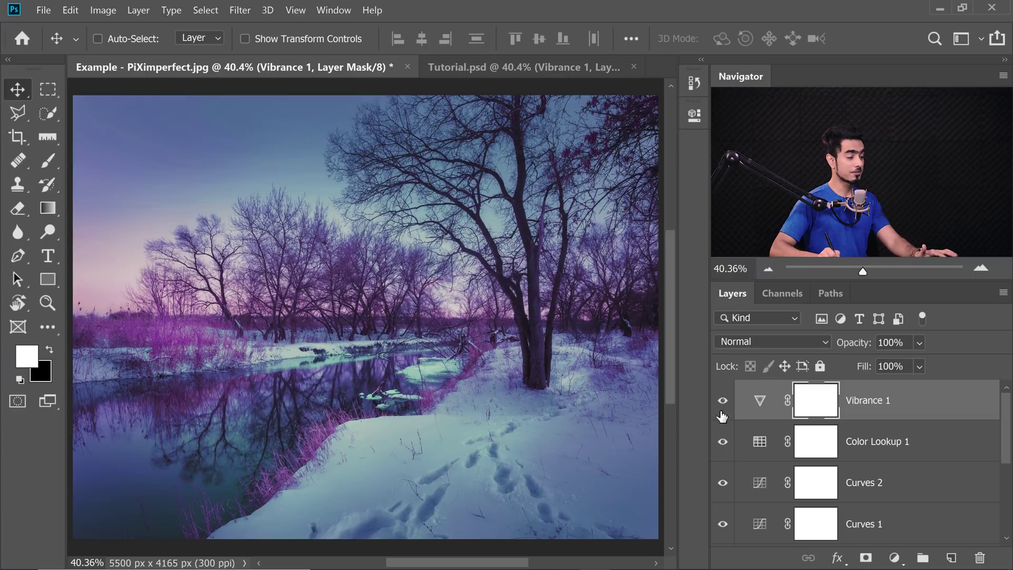
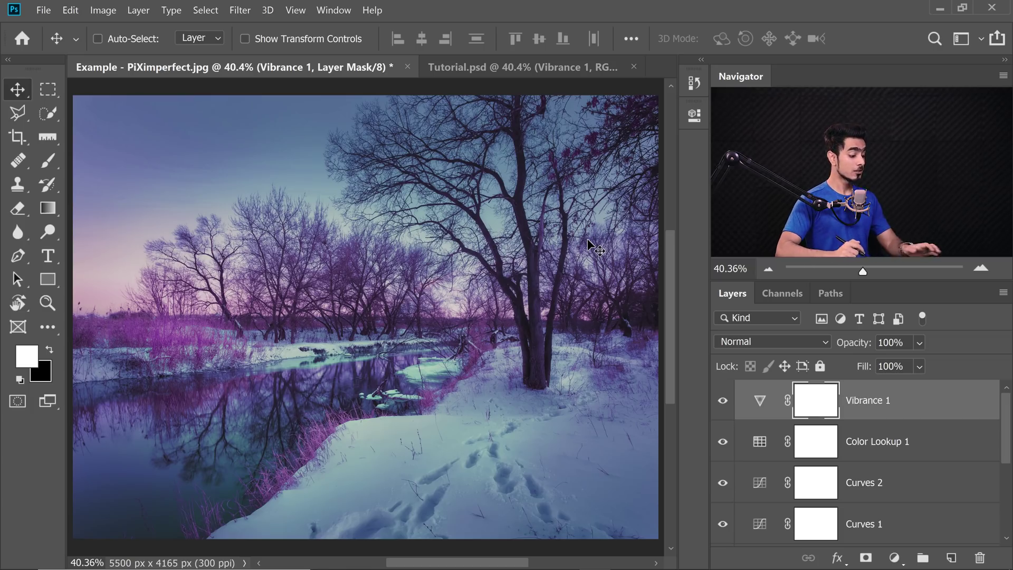
# Step: Create a new layer named Grain in Overlay mode, filled with the Overlay-neutral 50% gray
pyautogui.press('ctrl')
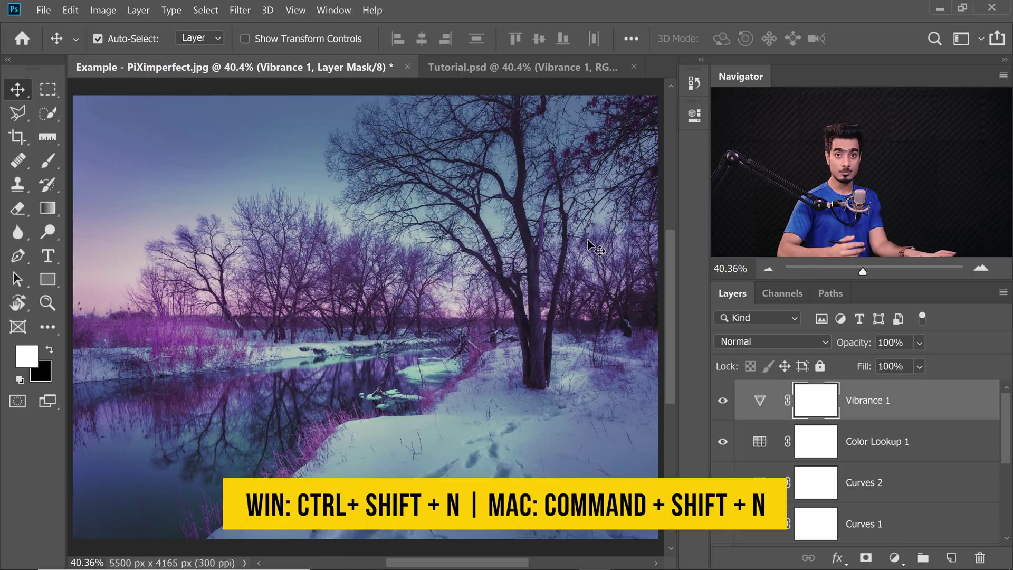
pyautogui.hotkey('ctrl', 'shift', 'n')
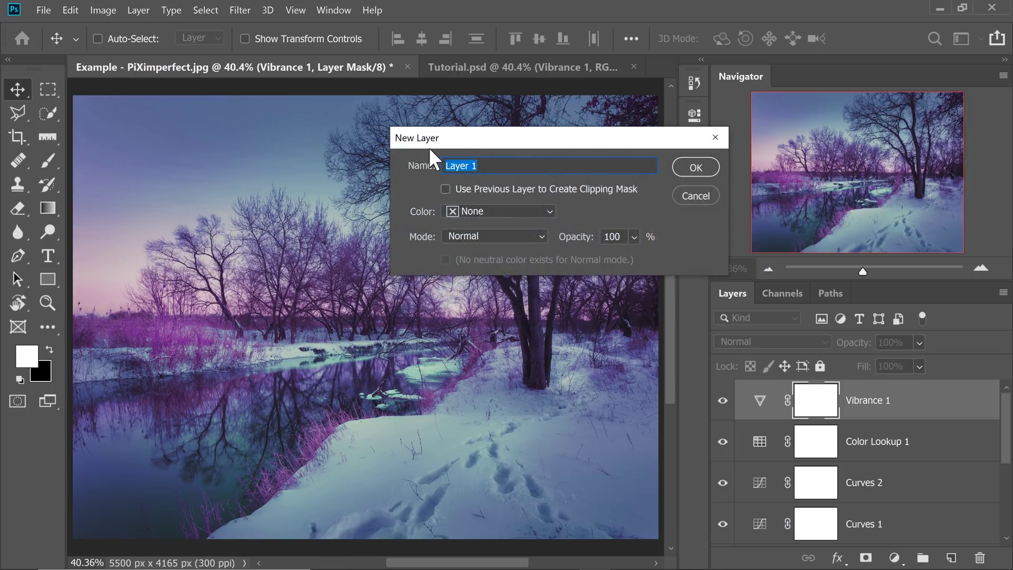
pyautogui.write('Grain')
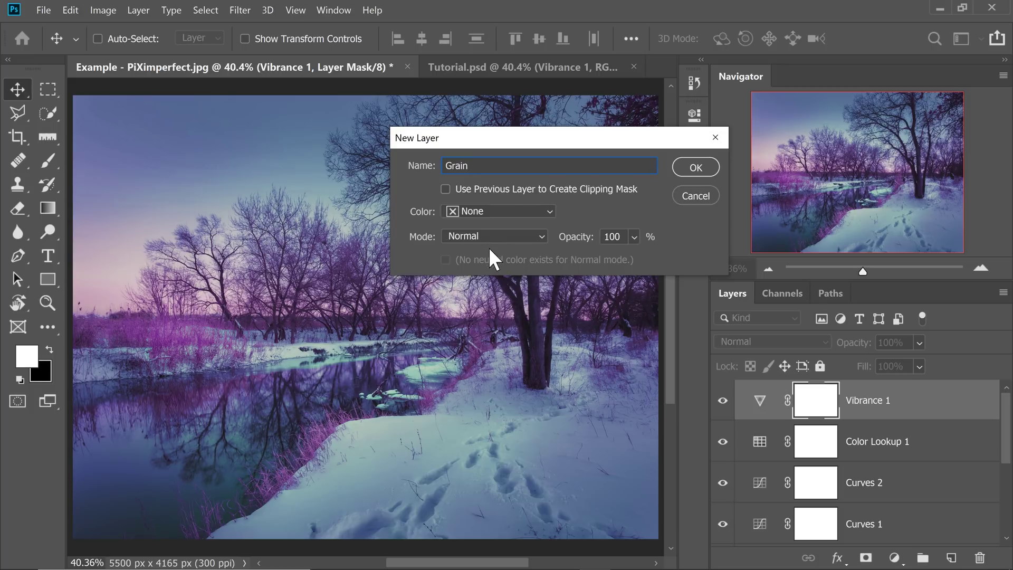
pyautogui.click(492, 236)
pyautogui.click(478, 334)
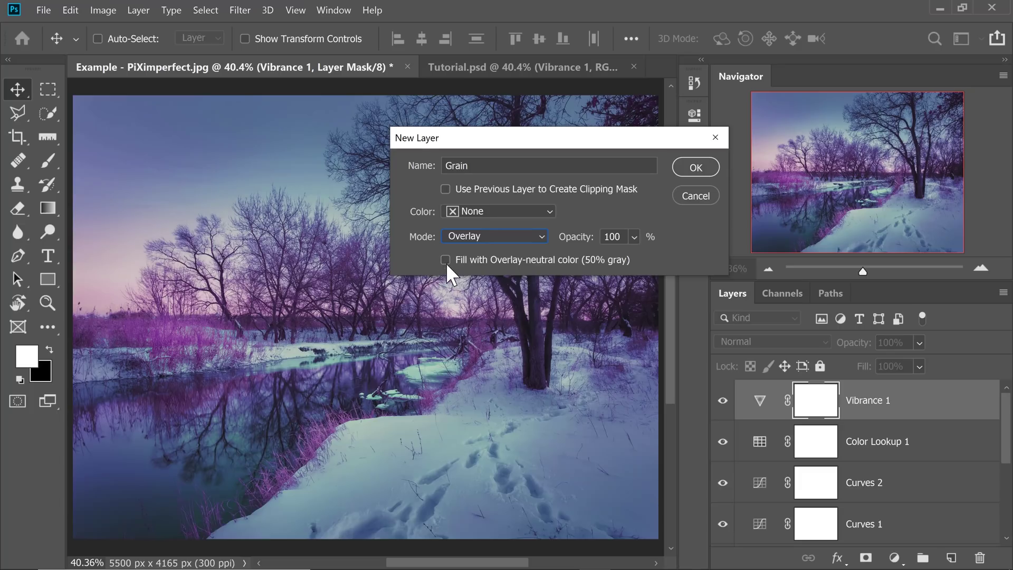
pyautogui.click(446, 260)
pyautogui.click(689, 171)
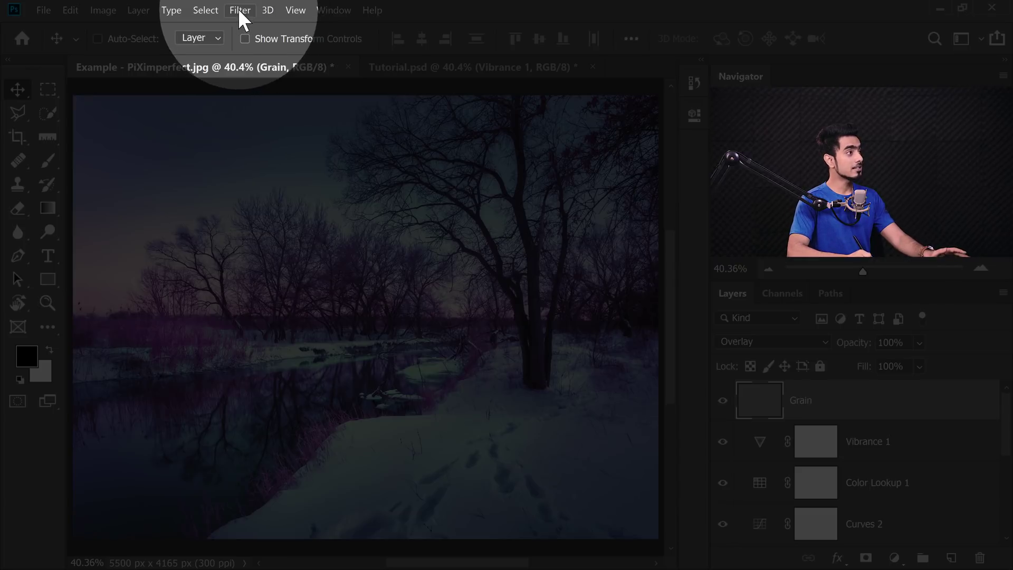
# Step: Convert the Grain layer for Smart Filters so that its filters remain re-editable
pyautogui.click(240, 10)
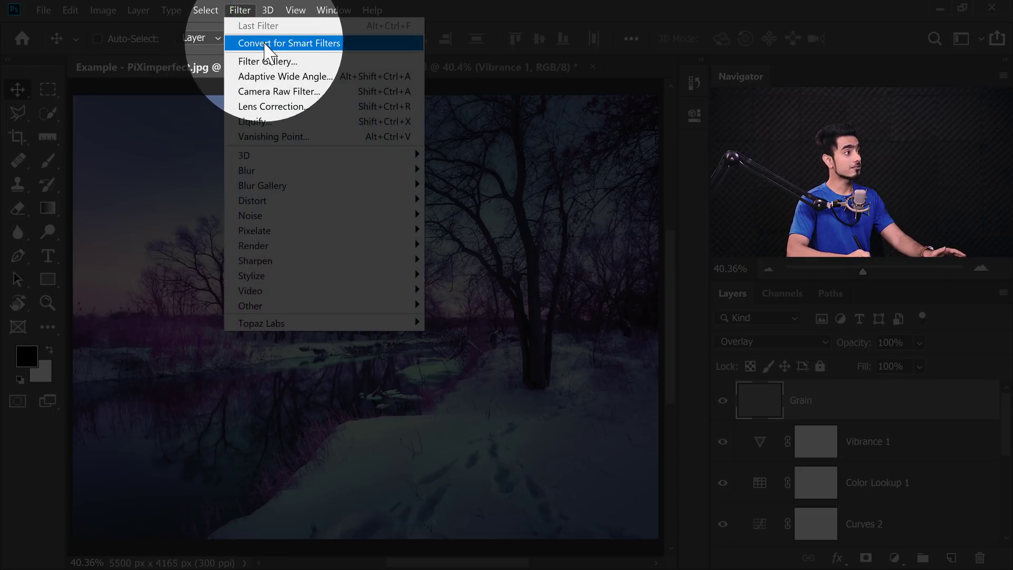
pyautogui.click(266, 46)
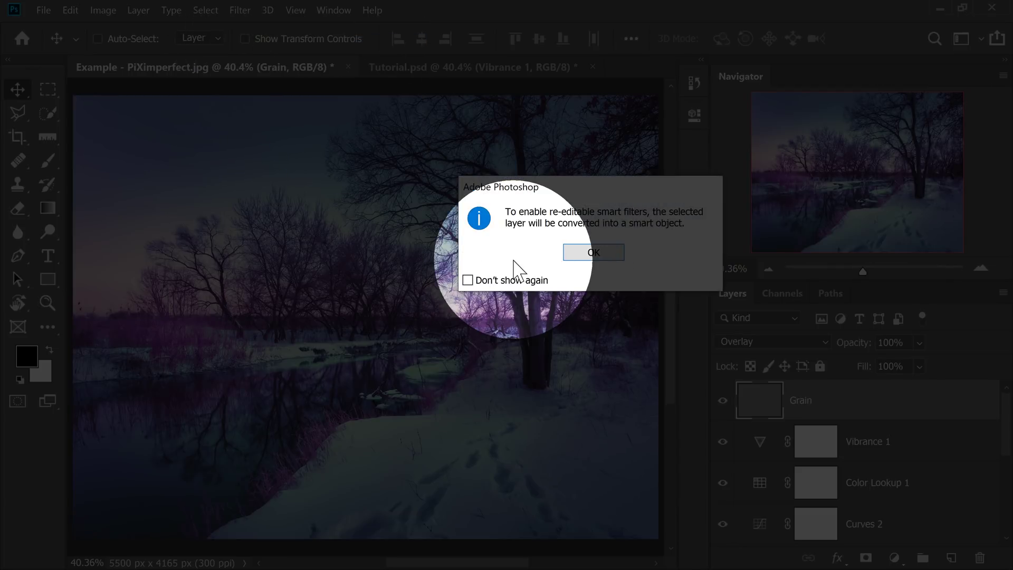
pyautogui.click(585, 254)
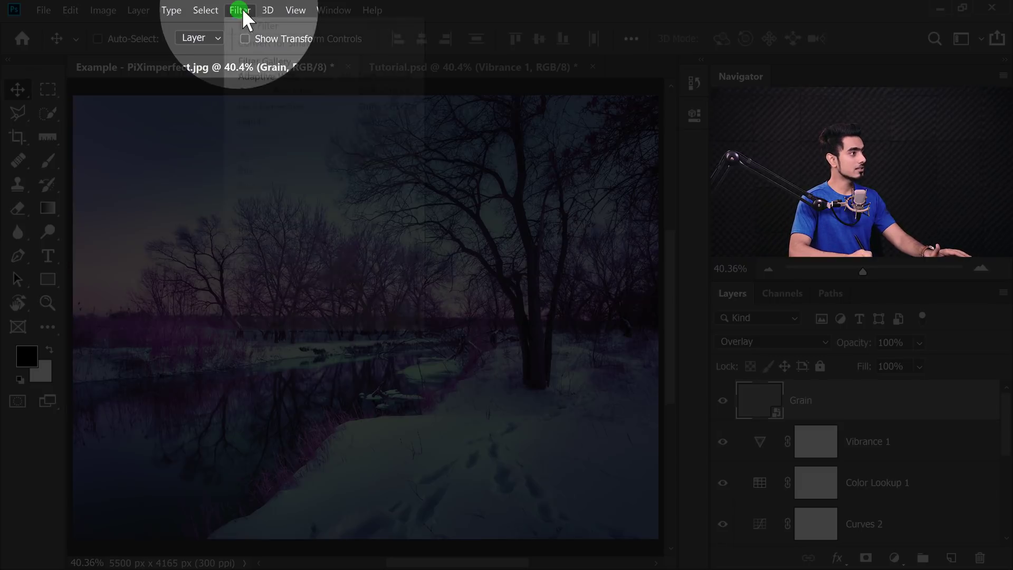
# Step: Apply the Add Noise filter to the Grain layer with a 35% amount, Uniform distribution and Monochromatic enabled
pyautogui.click(240, 13)
pyautogui.moveTo(395, 217)
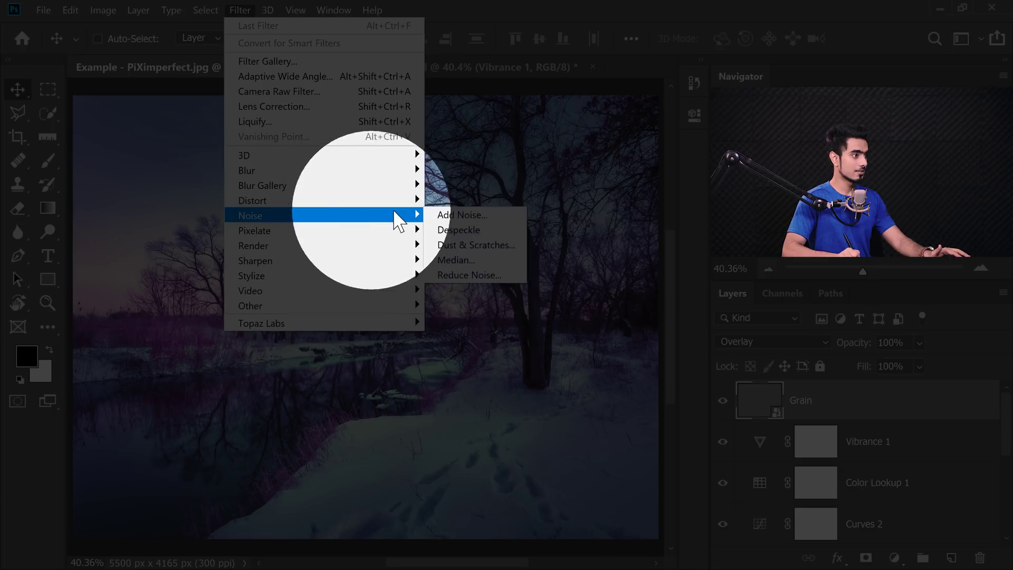
pyautogui.click(448, 215)
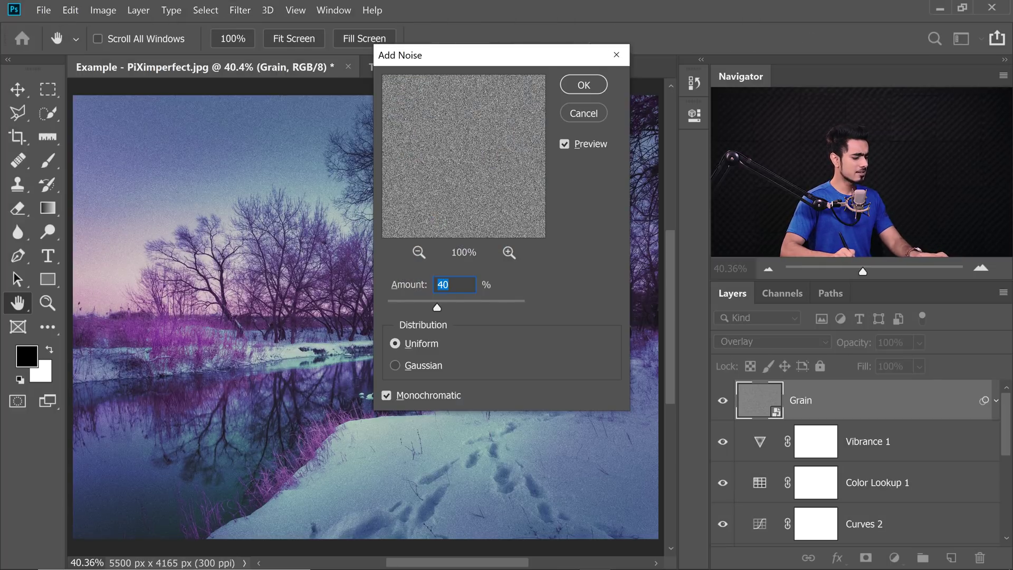
pyautogui.write('35')
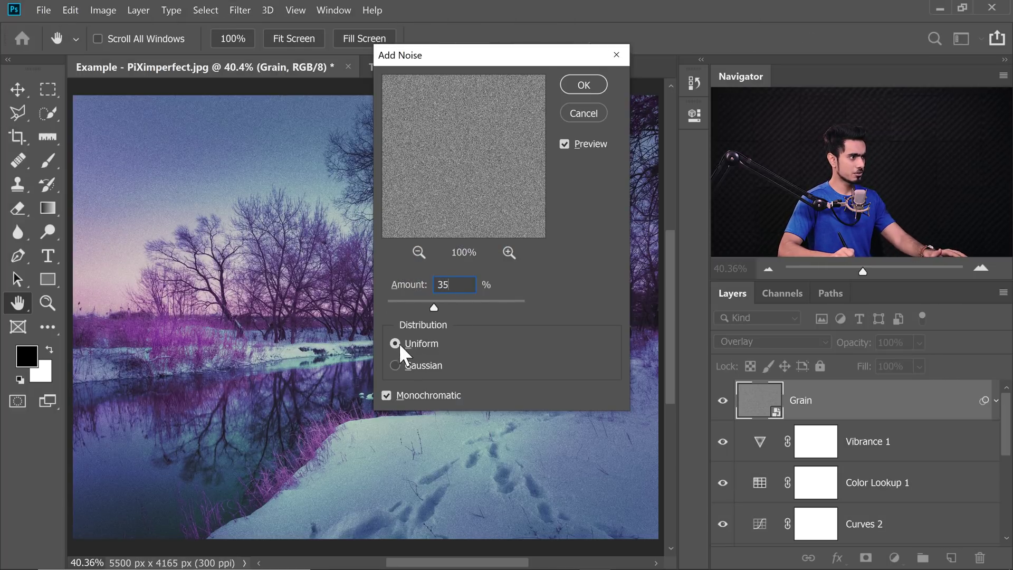
pyautogui.click(575, 86)
# Step: Fade the Grain layer in the highlights by splitting the white Blend If slider of Underlying Layer to 125 / 255
pyautogui.press('v')
pyautogui.scroll(5, 244, 174)
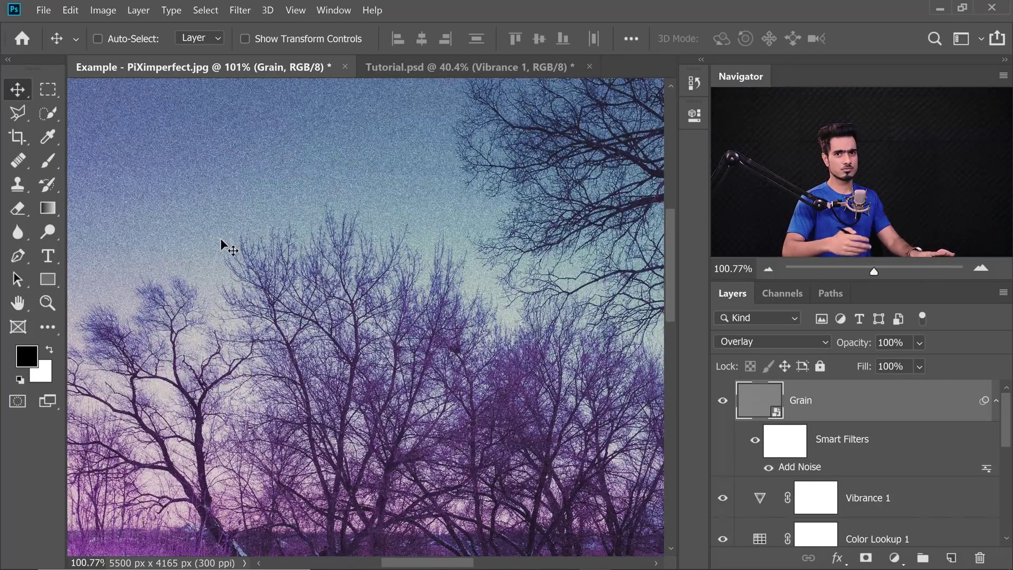
pyautogui.moveTo(315, 243); pyautogui.dragTo(438, 422)
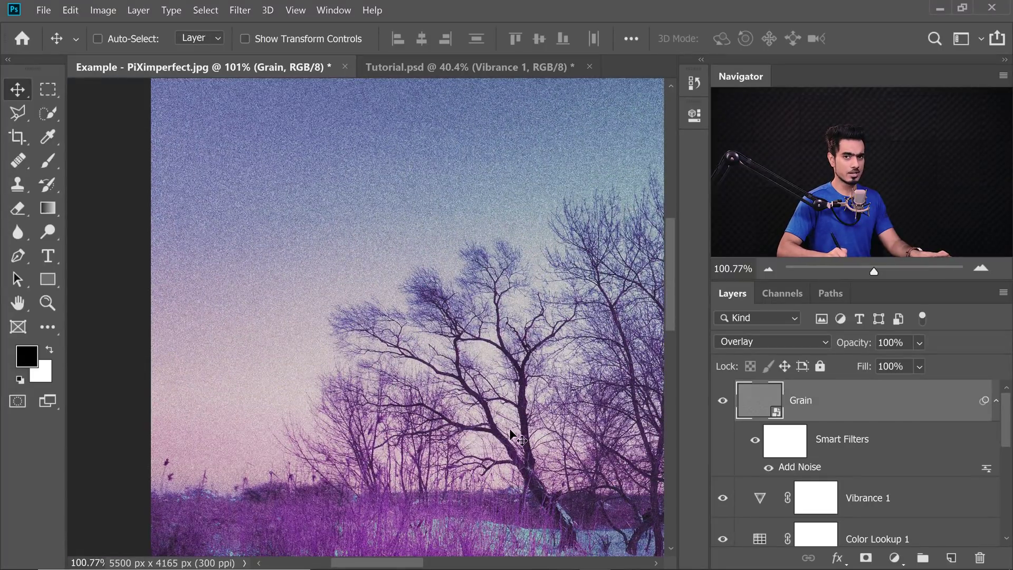
pyautogui.moveTo(510, 432); pyautogui.dragTo(458, 266)
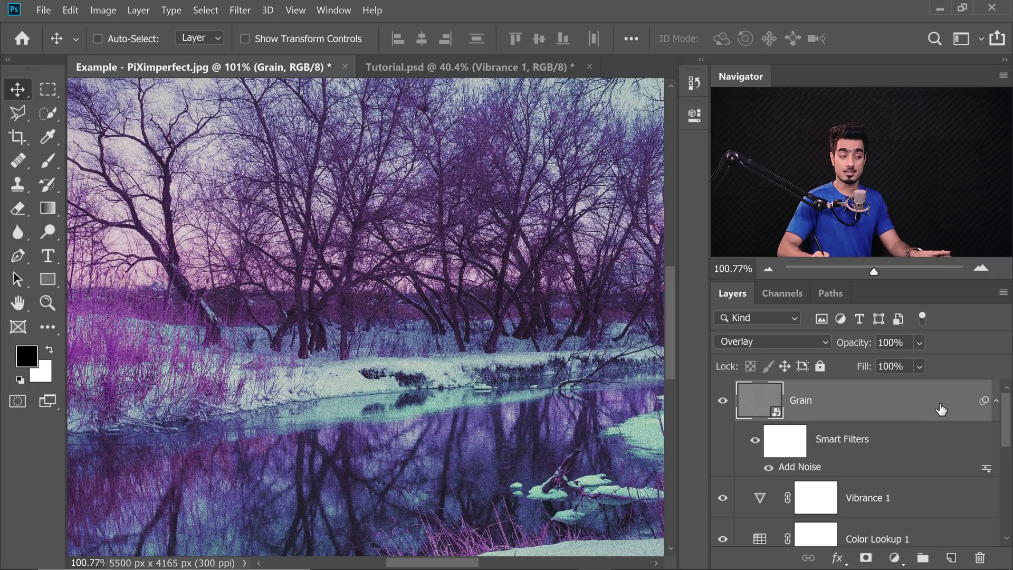
pyautogui.doubleClick(937, 443)
pyautogui.moveTo(686, 97); pyautogui.dragTo(781, 53)
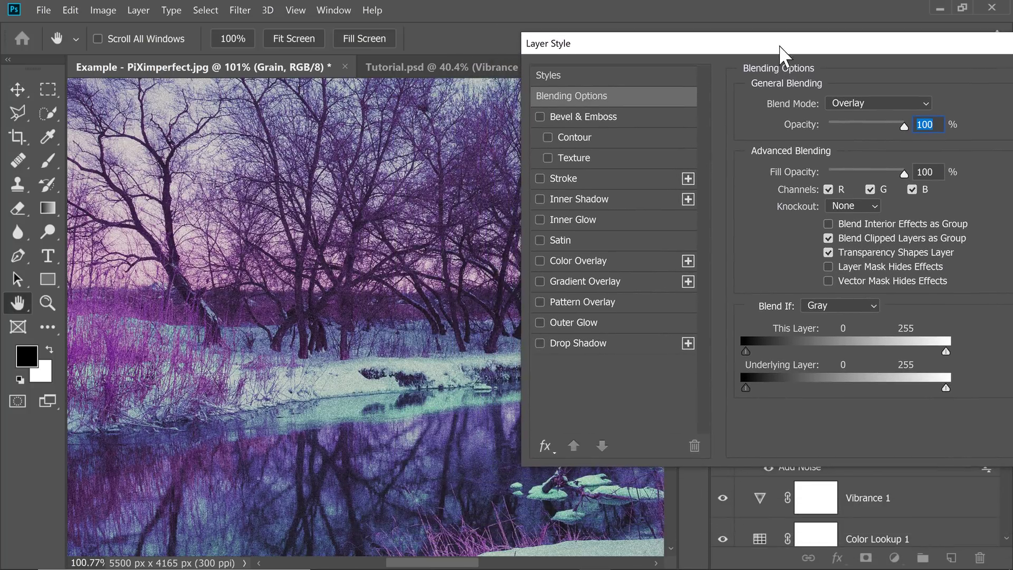
pyautogui.moveTo(946, 389); pyautogui.dragTo(891, 389)
pyautogui.press('alt')
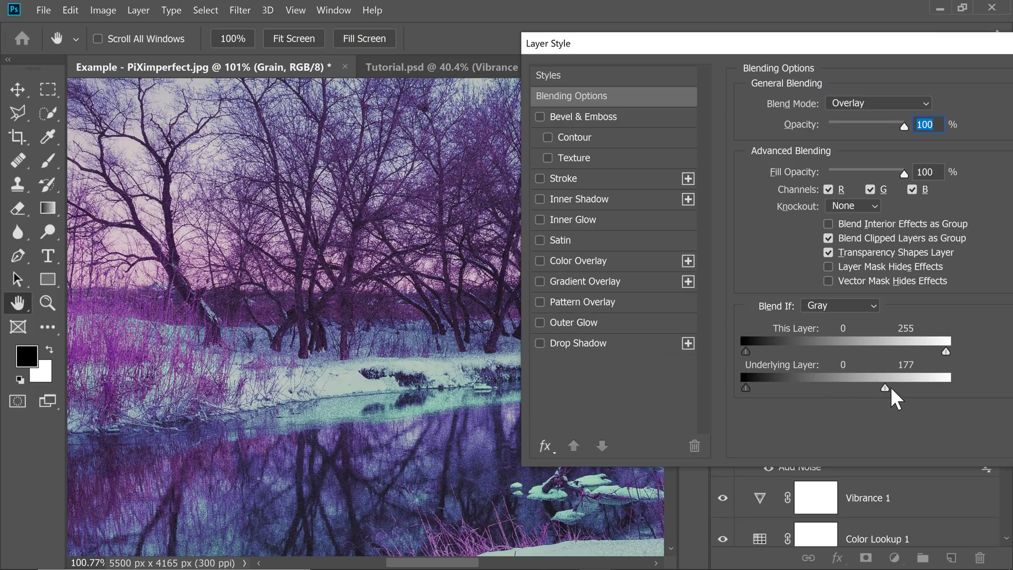
pyautogui.moveTo(893, 389); pyautogui.dragTo(973, 389)
pyautogui.moveTo(881, 388); pyautogui.dragTo(846, 389)
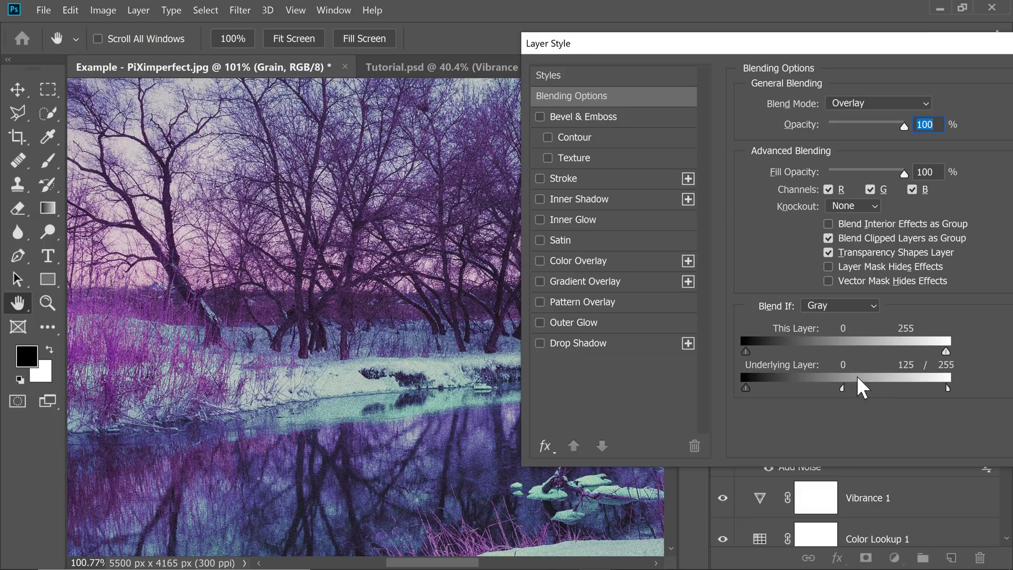
pyautogui.moveTo(870, 49); pyautogui.dragTo(544, 72)
pyautogui.click(800, 106)
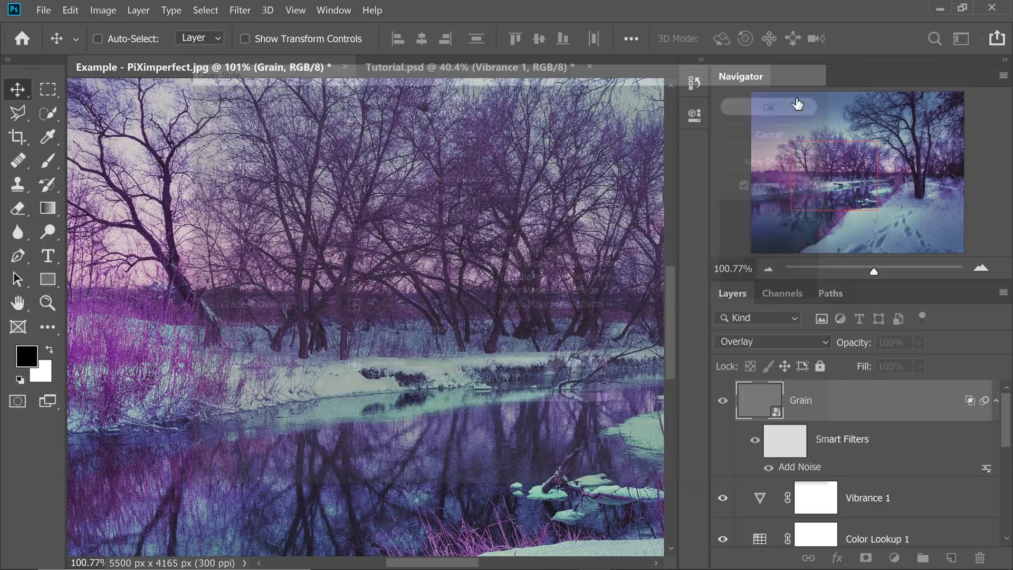
# Step: Inspect the grain in the trees and sky at close range and return to the full image view
pyautogui.moveTo(369, 248); pyautogui.dragTo(531, 339)
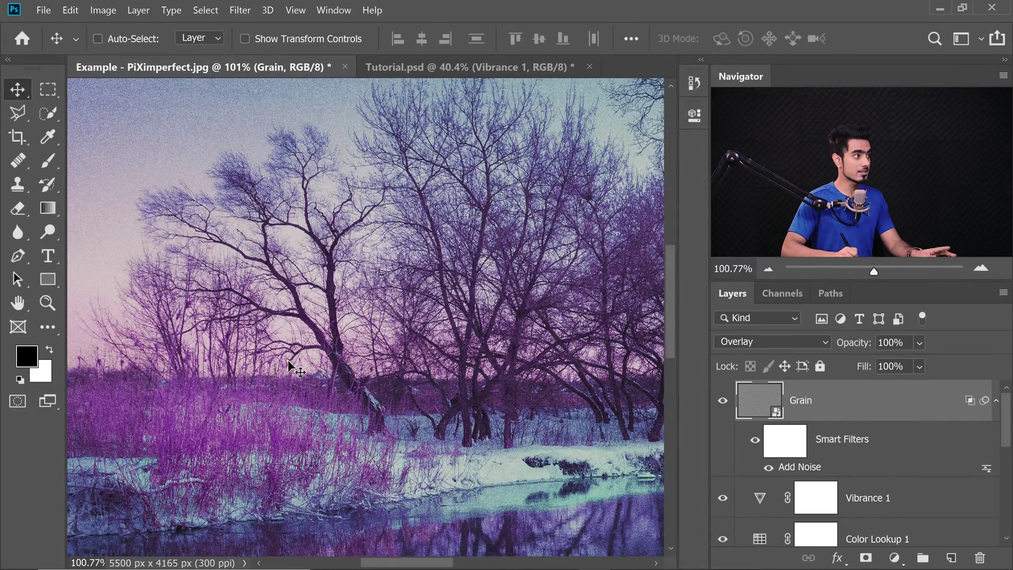
pyautogui.moveTo(289, 363); pyautogui.dragTo(407, 447)
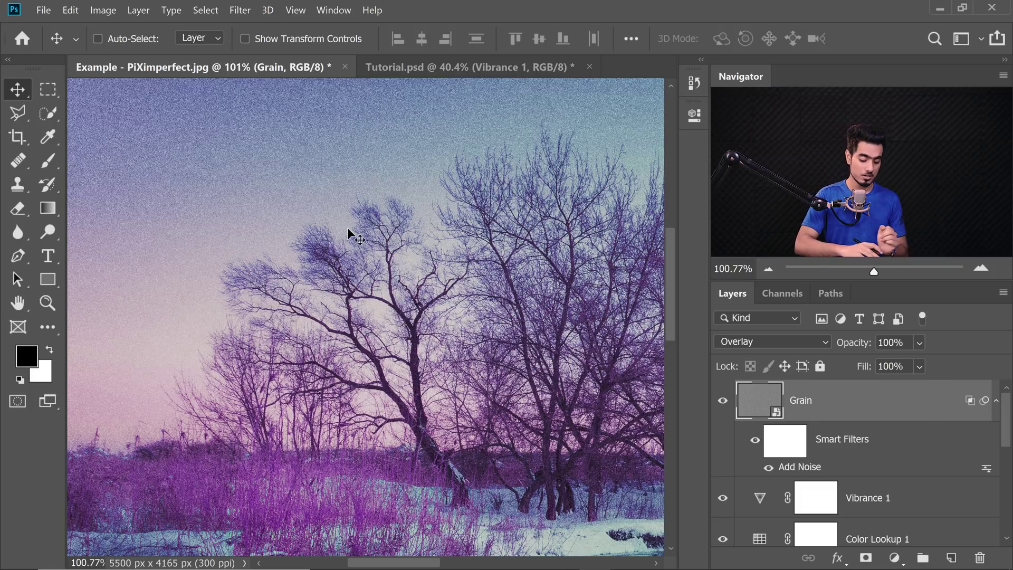
pyautogui.hotkey('ctrl', '0')
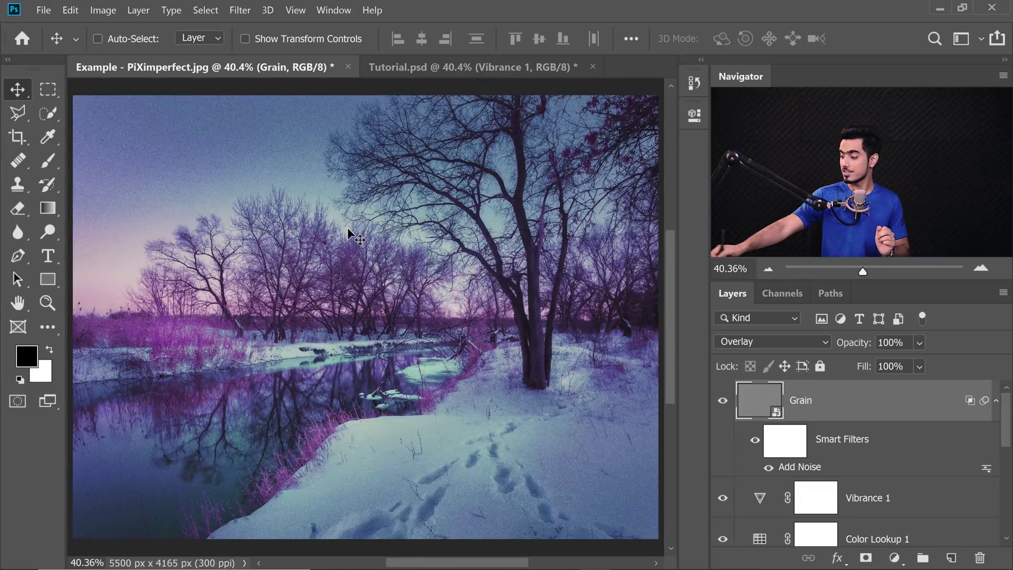